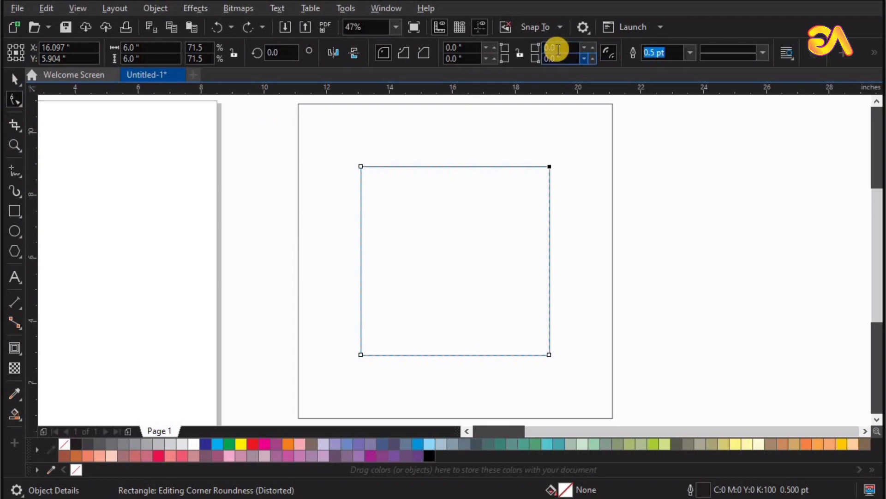
- Round both right-hand corners of the inner square with a 3-inch radius
{"action": "left_click", "coordinate": [512, 56]}
{"action": "type", "text": "3"}
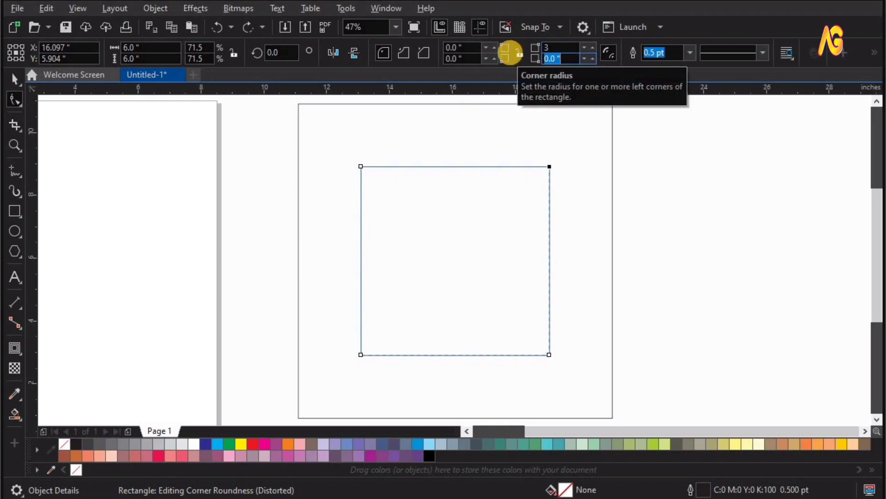
{"action": "key", "text": "Return"}
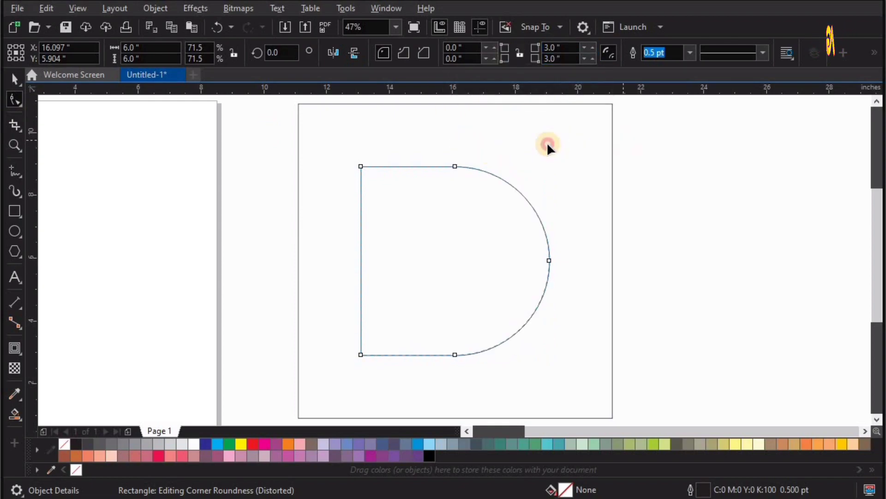
- Round both right-hand corners of the outer square with a 5-inch radius
{"action": "left_click", "coordinate": [541, 104]}
{"action": "left_click", "coordinate": [561, 48]}
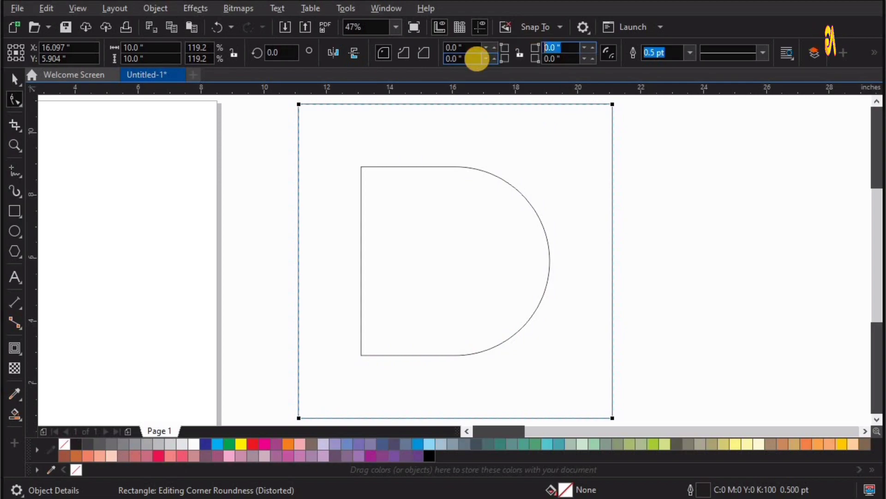
{"action": "type", "text": "3"}
{"action": "key", "text": "Return"}
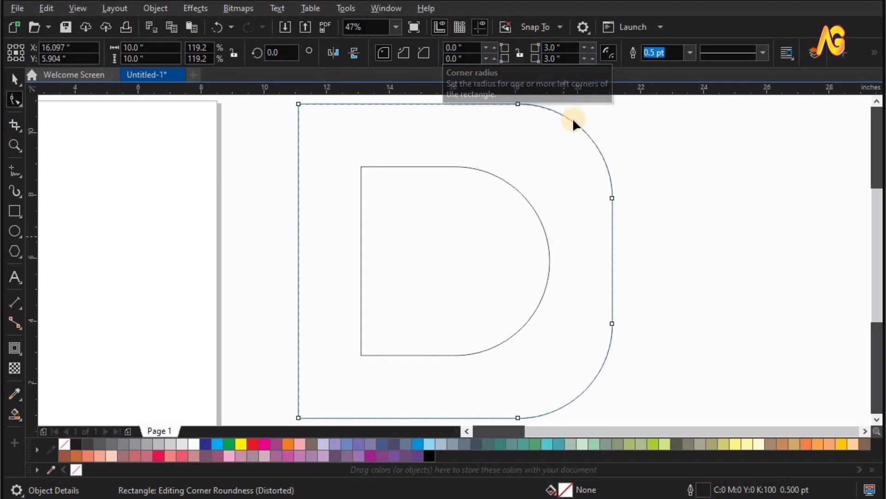
{"action": "left_click", "coordinate": [518, 55]}
{"action": "type", "text": "5"}
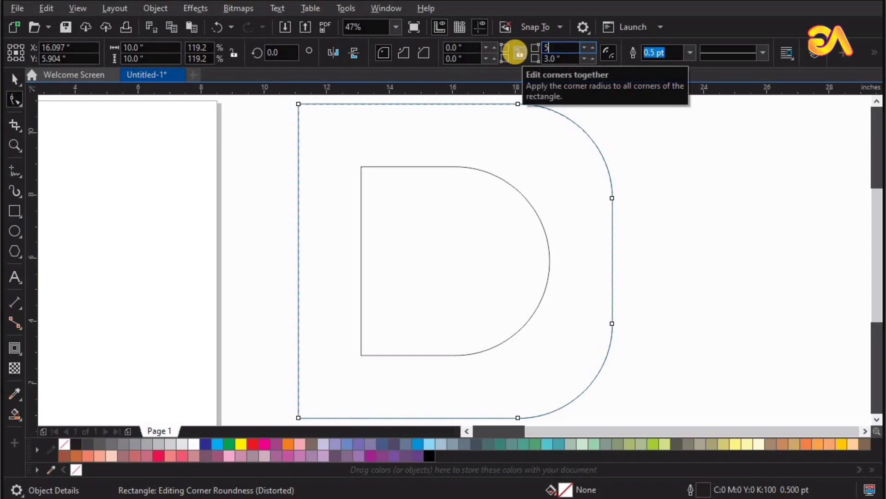
{"action": "key", "text": "Return"}
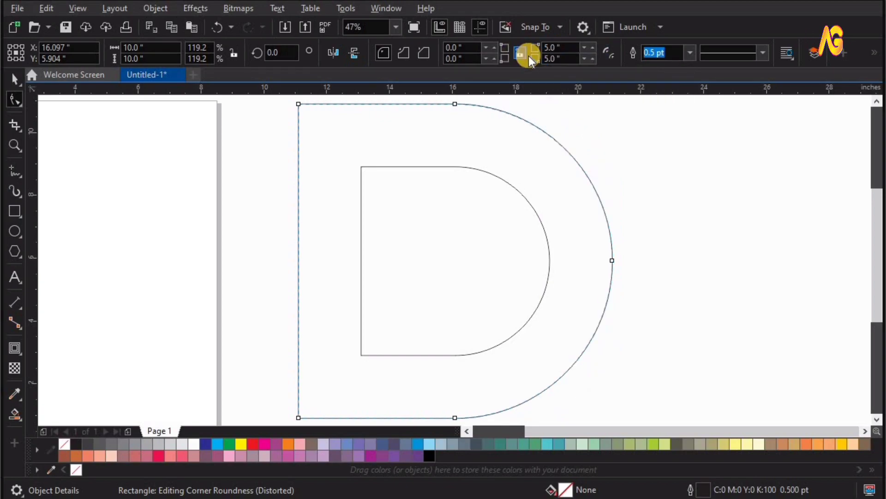
- Combine the inner and outer D shapes into a single curve
{"action": "key", "text": "ctrl+a"}
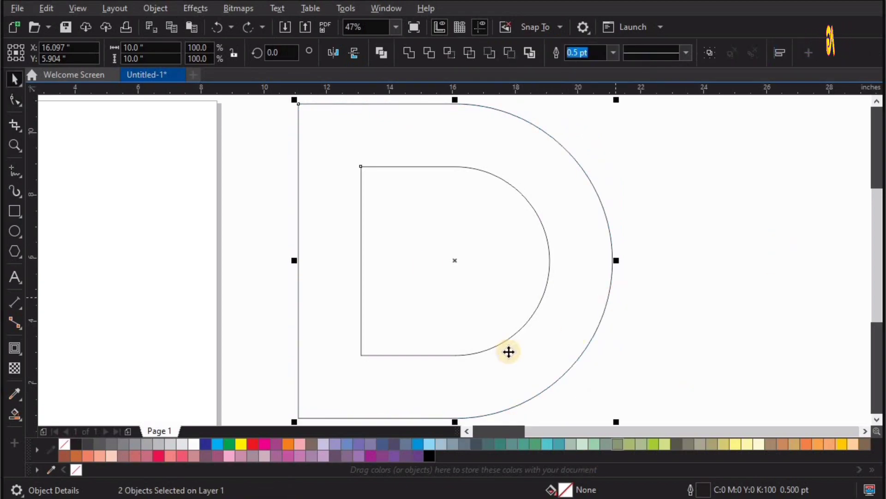
{"action": "scroll", "coordinate": [625, 365], "scroll_direction": "down", "scroll_amount": 2}
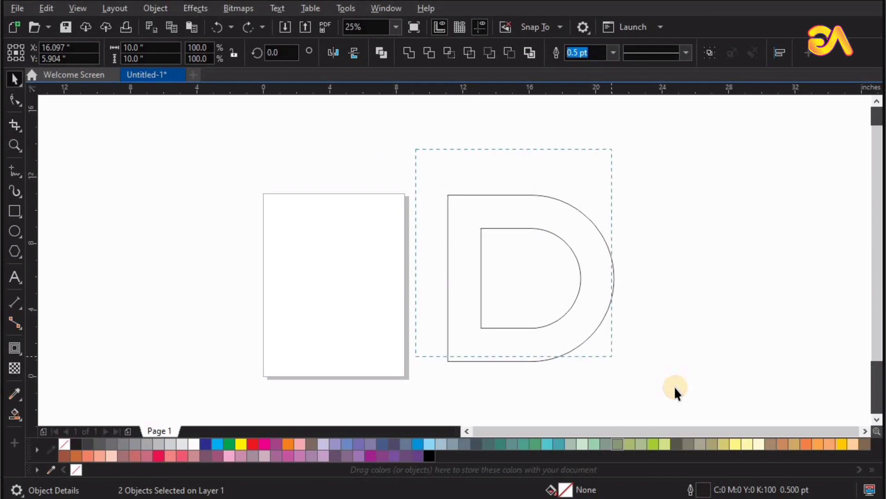
{"action": "left_click", "coordinate": [508, 57]}
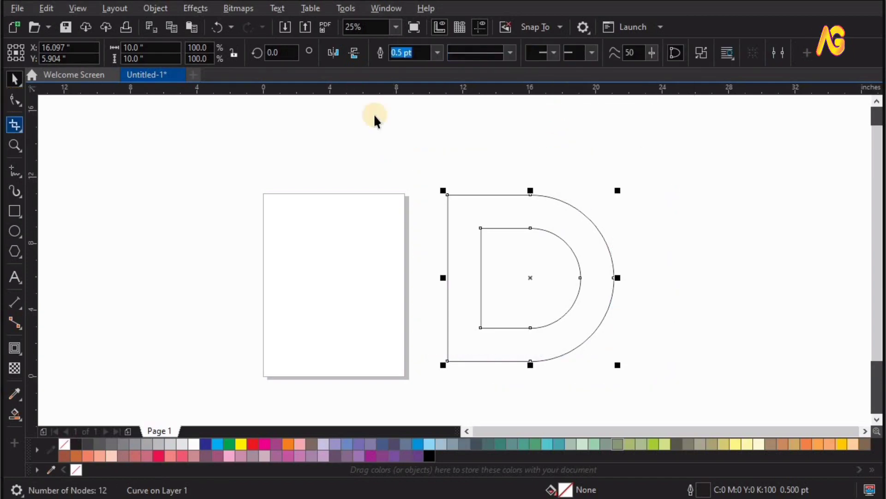
- Narrow the D by shifting the four left-hand nodes of both outlines about 1.5 inches to the right
{"action": "left_click", "coordinate": [535, 26]}
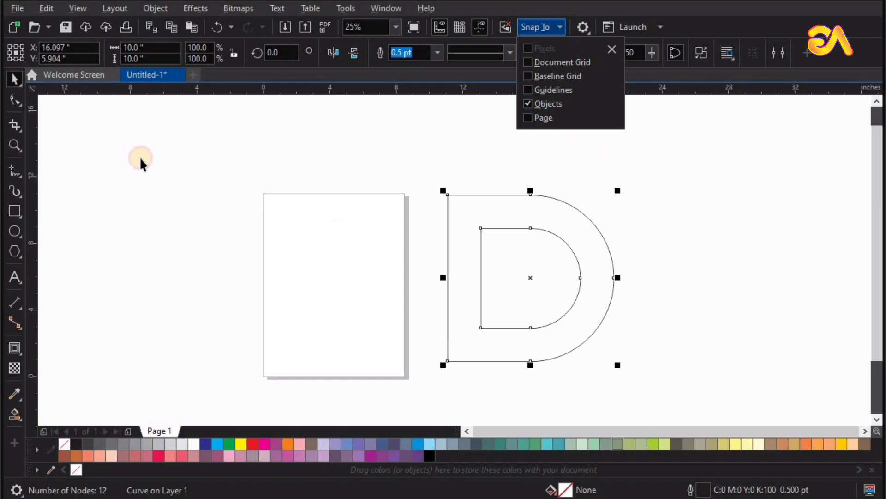
{"action": "left_click", "coordinate": [15, 99]}
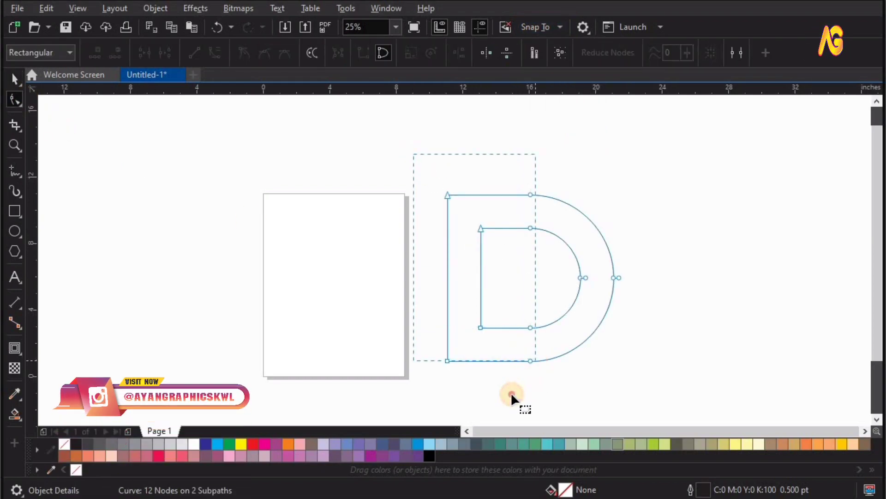
{"action": "left_click_drag", "start_coordinate": [511, 391], "coordinate": [510, 390]}
{"action": "left_click_drag", "start_coordinate": [491, 327], "coordinate": [516, 326]}
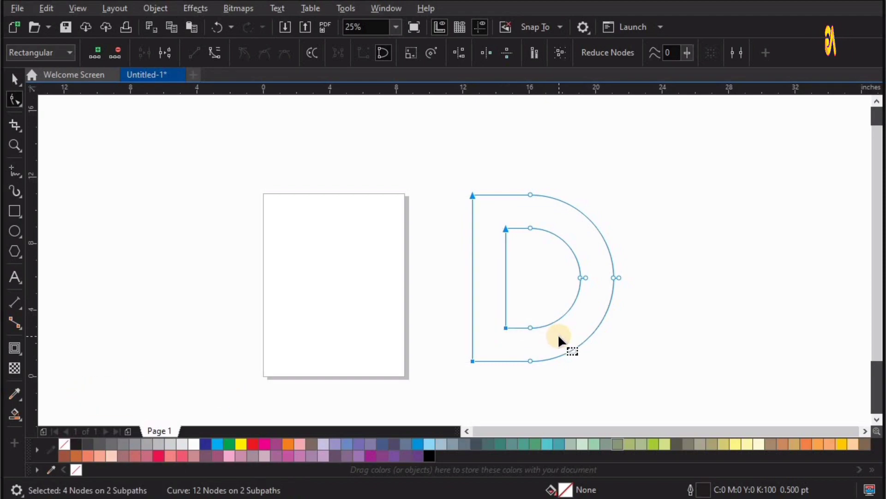
{"action": "key", "text": "shift+F2"}
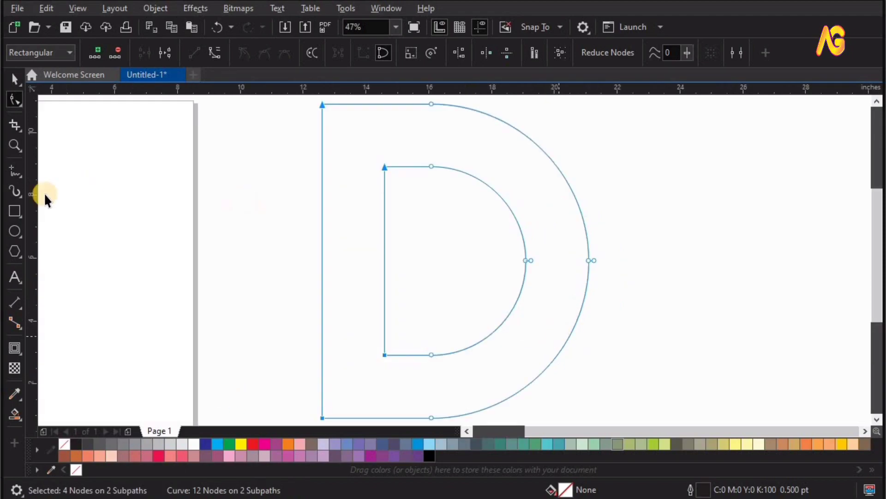
- Draw a 2-inch horizontal line joining the midpoints of the outer and inner D's straight left edges
{"action": "key", "text": "space"}
{"action": "left_click", "coordinate": [79, 217]}
{"action": "key", "text": "F5"}
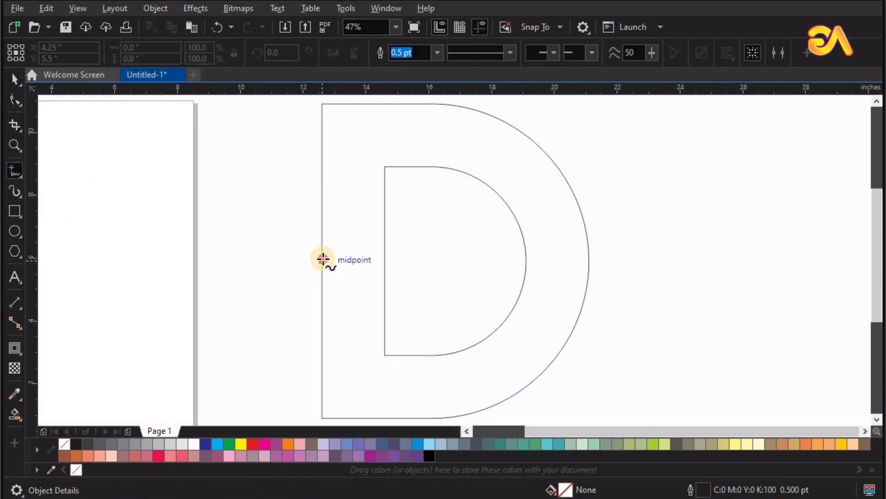
{"action": "left_click", "coordinate": [323, 259]}
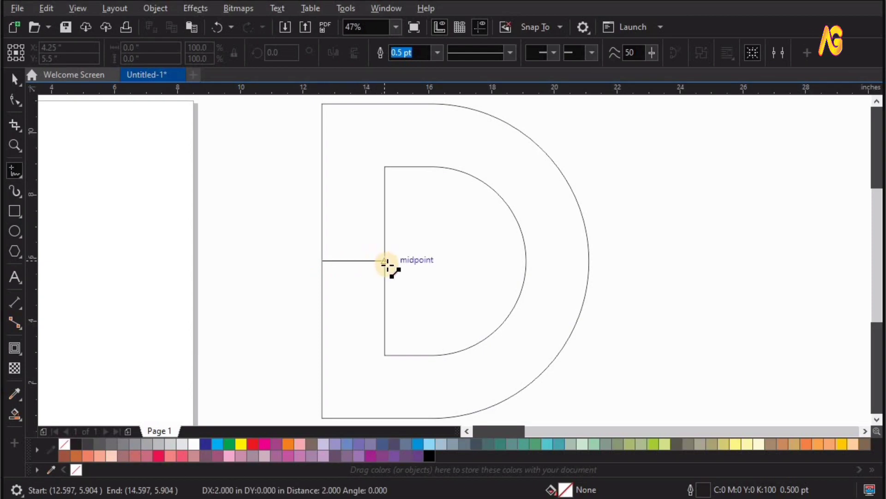
{"action": "left_click", "coordinate": [384, 260]}
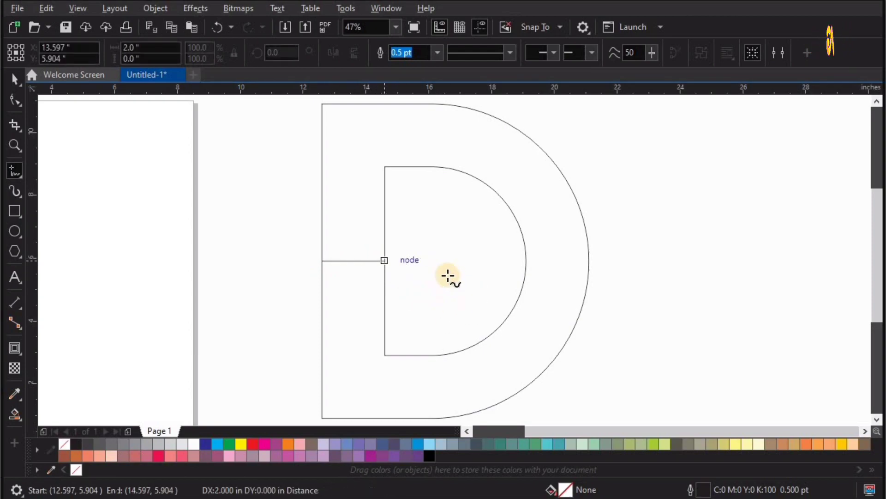
{"action": "left_click", "coordinate": [21, 97]}
{"action": "left_click", "coordinate": [14, 82]}
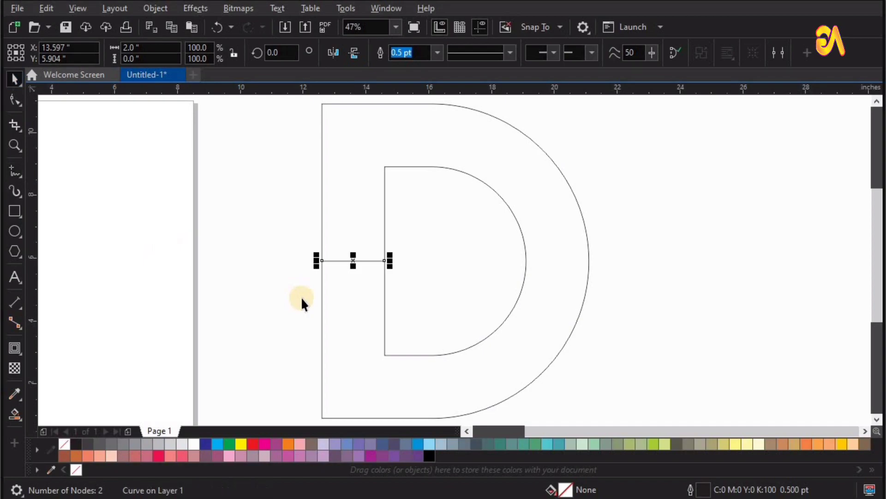
- Draw a 45-degree line from the short line's midpoint up past the outer D outline, about 5.6 inches wide and high
{"action": "left_click", "coordinate": [16, 178]}
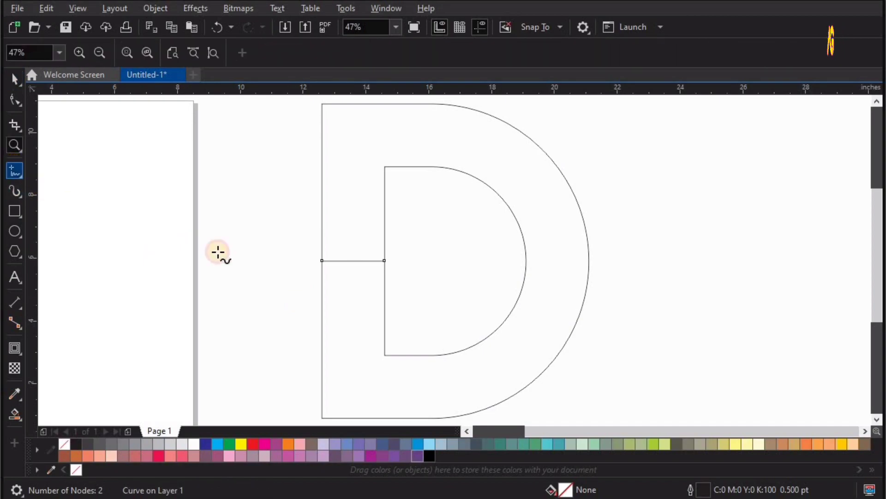
{"action": "left_click", "coordinate": [354, 261]}
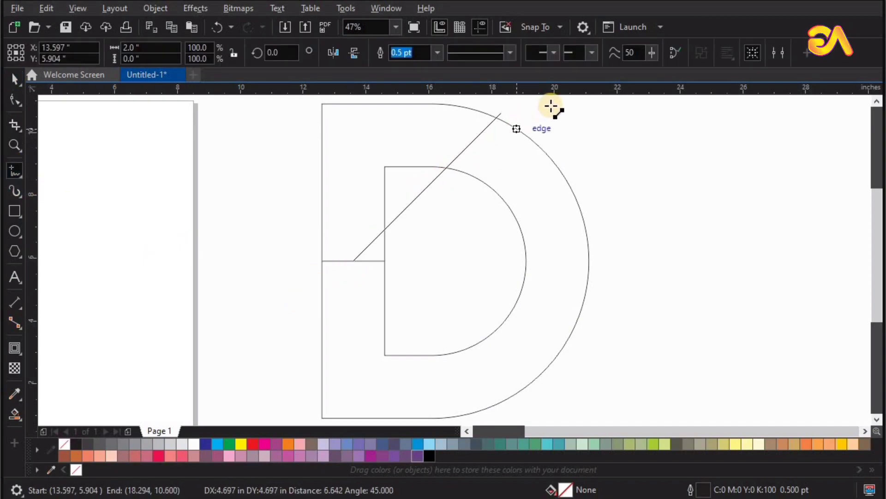
{"action": "left_click", "coordinate": [467, 174], "text": "ctrl"}
{"action": "scroll", "coordinate": [441, 187], "scroll_direction": "down", "scroll_amount": 1}
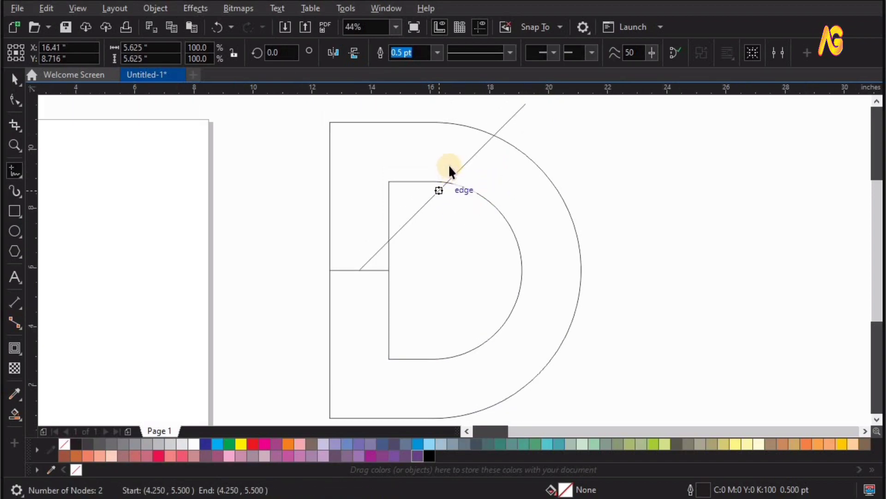
- Mirror a copy of the diagonal line downward so both diagonals meet at the short line's midpoint
{"action": "key", "text": "space"}
{"action": "left_click_drag", "start_coordinate": [442, 104], "coordinate": [436, 343]}
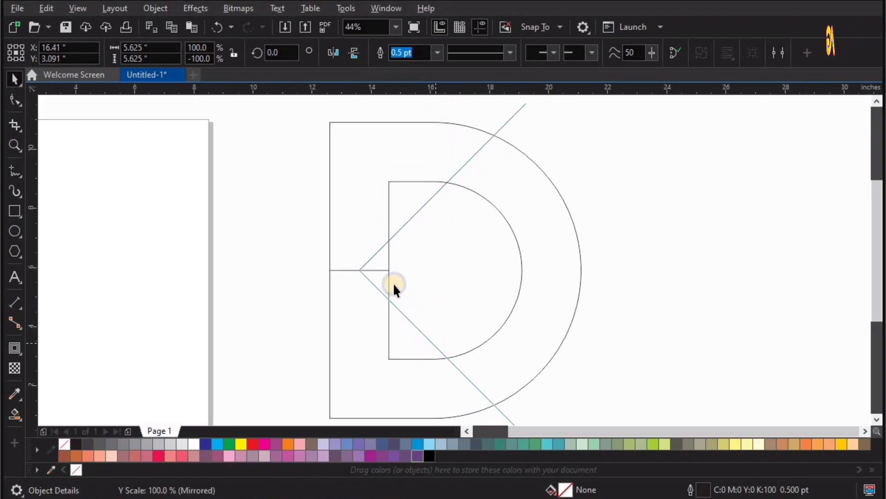
{"action": "key", "text": "space"}
- Move the short horizontal line to the right so its left end snaps to the inner D's left edge
{"action": "left_click", "coordinate": [380, 269]}
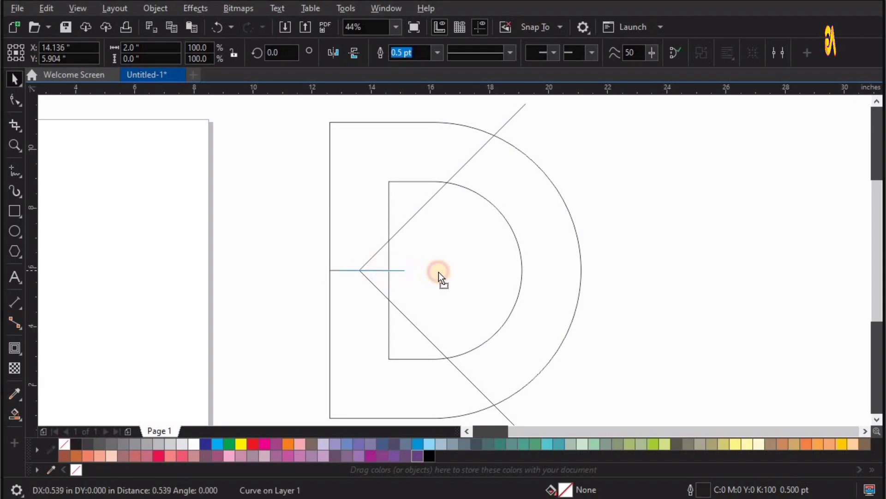
{"action": "left_click_drag", "start_coordinate": [446, 271], "coordinate": [455, 270]}
{"action": "key", "text": "F2"}
{"action": "left_click_drag", "start_coordinate": [461, 240], "coordinate": [293, 305]}
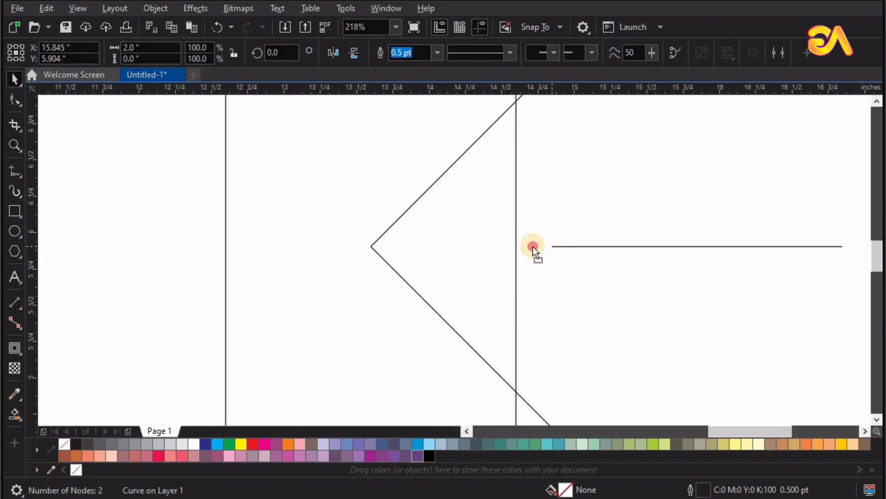
{"action": "left_click_drag", "start_coordinate": [532, 245], "coordinate": [521, 246]}
- Combine the two diagonals into one curve and place a copy 3 inches to the right, its tip on the short line's right end
{"action": "key", "text": "F4"}
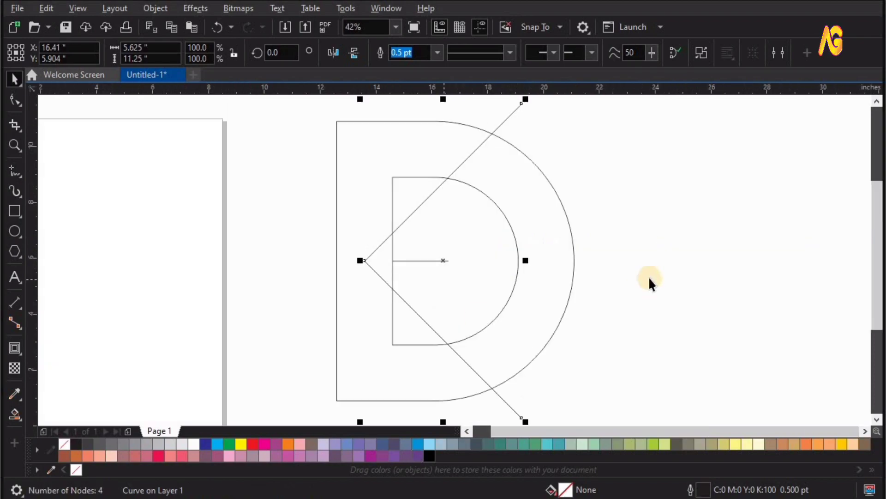
{"action": "key", "text": "Escape"}
{"action": "mouse_move", "coordinate": [366, 261]}
{"action": "left_mouse_down"}
{"action": "mouse_move", "coordinate": [449, 262]}
{"action": "mouse_move", "coordinate": [466, 285]}
{"action": "left_mouse_up"}
{"action": "key", "text": "F2"}
{"action": "key", "text": "F4"}
{"action": "key", "text": "space"}
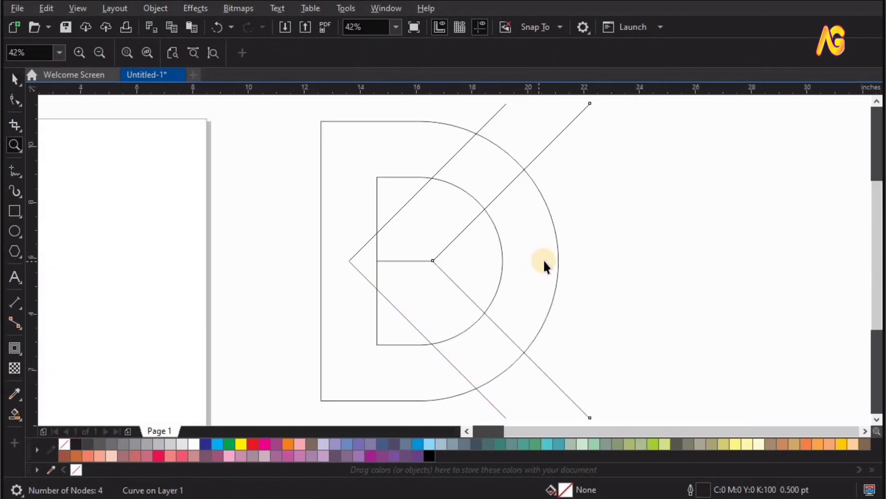
- Draw horizontal lines extending the outer D's edges about 9 and 11 inches rightward and the inner D's edges about 3.6 and 4.6 inches leftward
{"action": "left_click", "coordinate": [15, 176]}
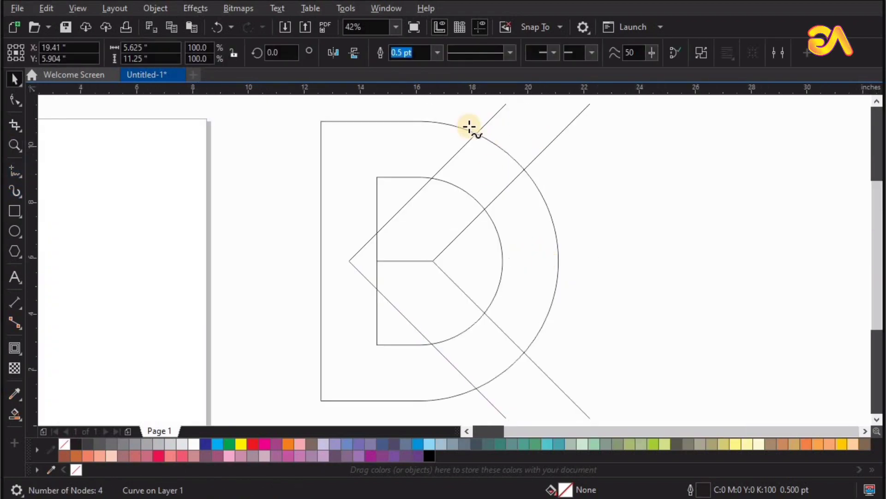
{"action": "left_click_drag", "start_coordinate": [413, 122], "coordinate": [585, 122]}
{"action": "left_click_drag", "start_coordinate": [668, 127], "coordinate": [668, 127]}
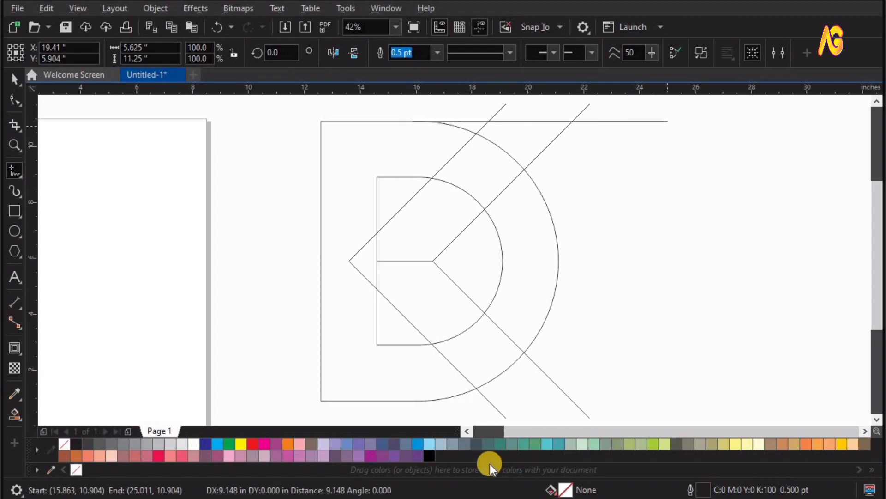
{"action": "left_click_drag", "start_coordinate": [400, 401], "coordinate": [707, 367]}
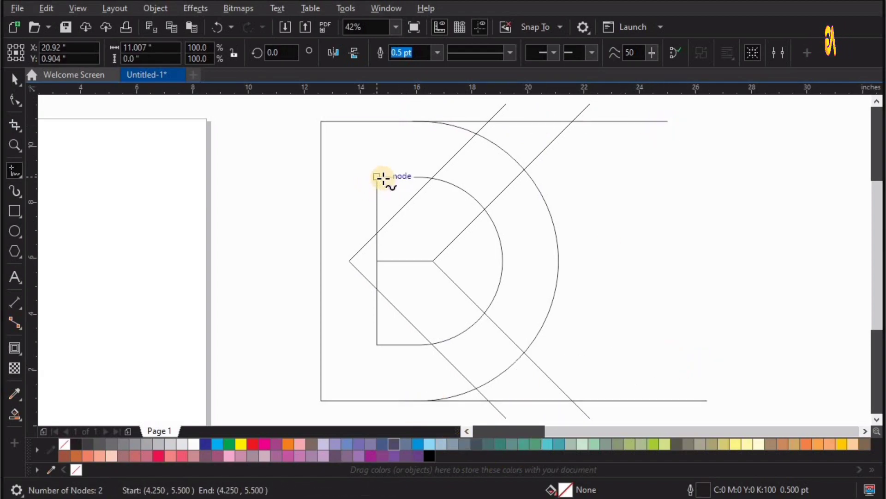
{"action": "left_click_drag", "start_coordinate": [383, 177], "coordinate": [282, 176]}
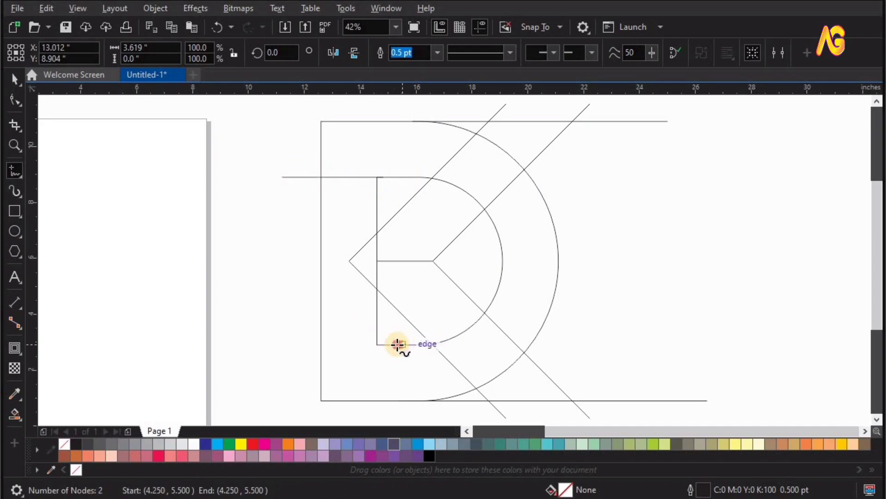
{"action": "left_click_drag", "start_coordinate": [398, 344], "coordinate": [269, 344]}
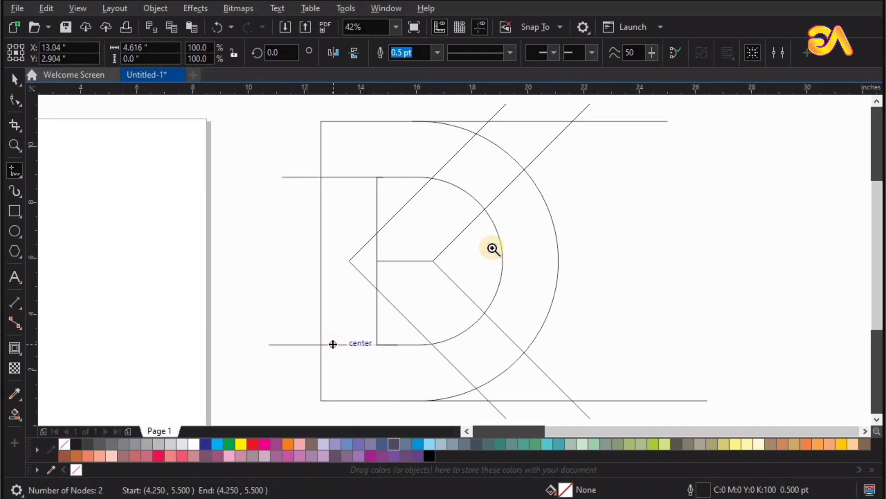
- Group the D curve and all the construction lines together, and clear the selection
{"action": "key", "text": "F4"}
{"action": "scroll", "coordinate": [492, 248], "scroll_direction": "down", "scroll_amount": 2}
{"action": "left_click", "coordinate": [13, 81]}
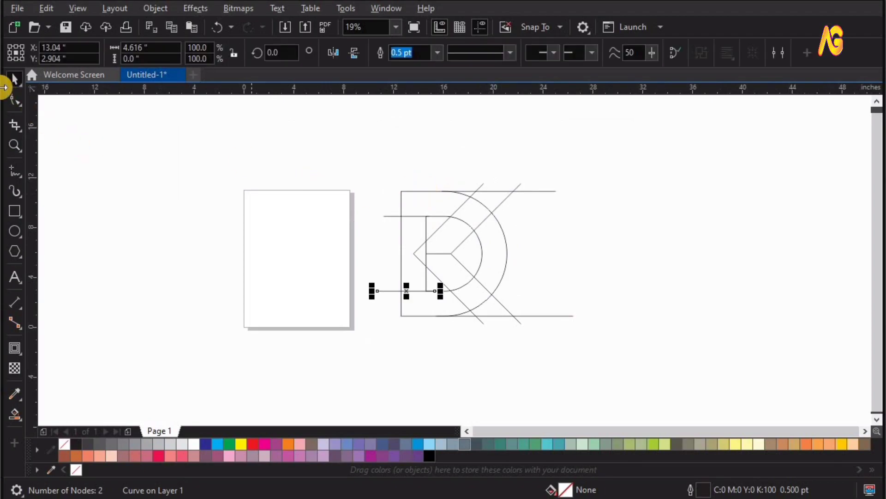
{"action": "left_click_drag", "start_coordinate": [689, 405], "coordinate": [689, 405]}
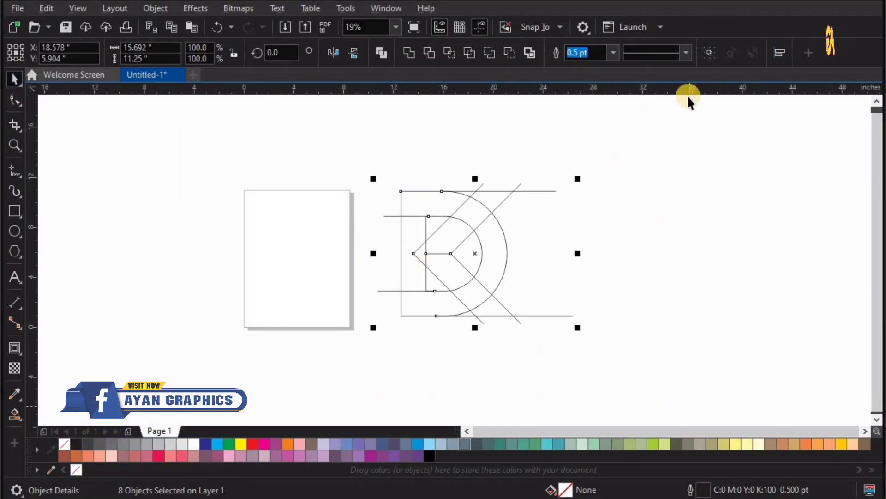
{"action": "left_click", "coordinate": [710, 54]}
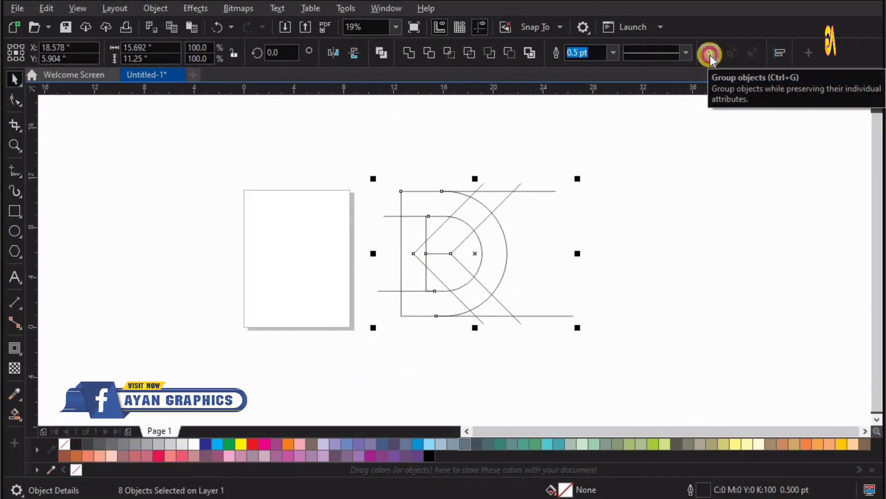
{"action": "left_click", "coordinate": [686, 264]}
- Use Smart Fill to fill the letter K regions in dark grey: the bands between the diagonals and the vertical stem
{"action": "key", "text": "F4"}
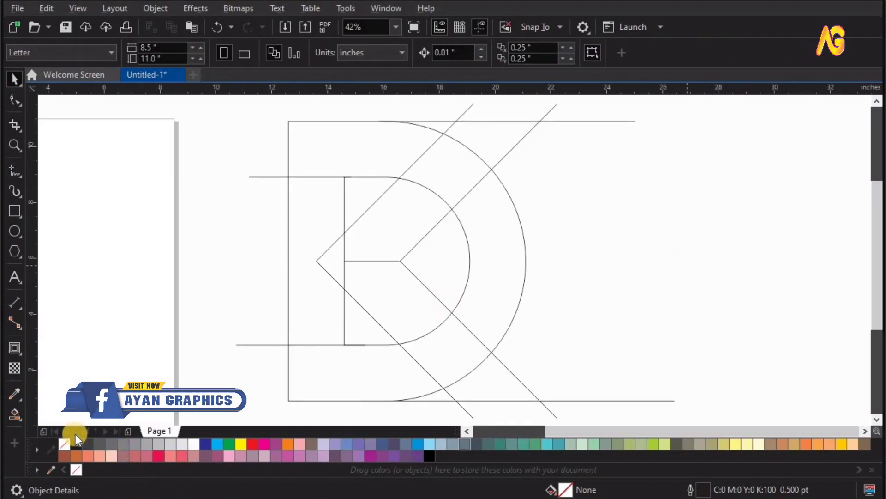
{"action": "left_click", "coordinate": [16, 419]}
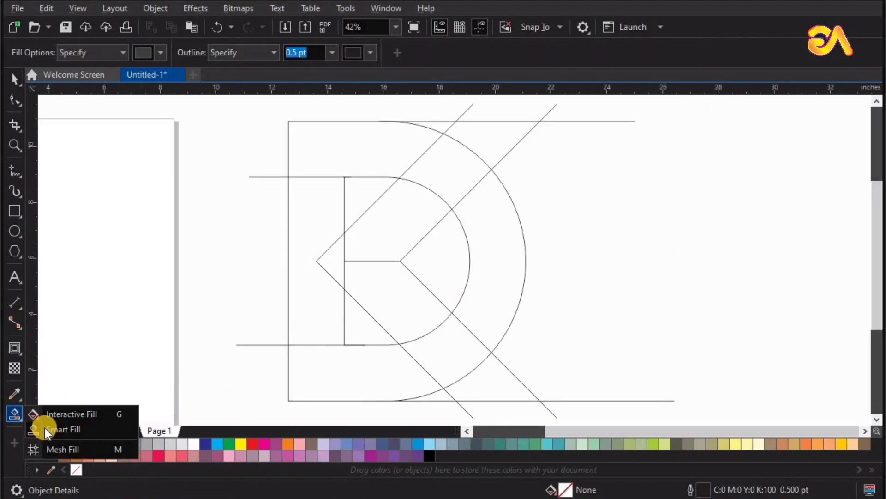
{"action": "left_click", "coordinate": [45, 427]}
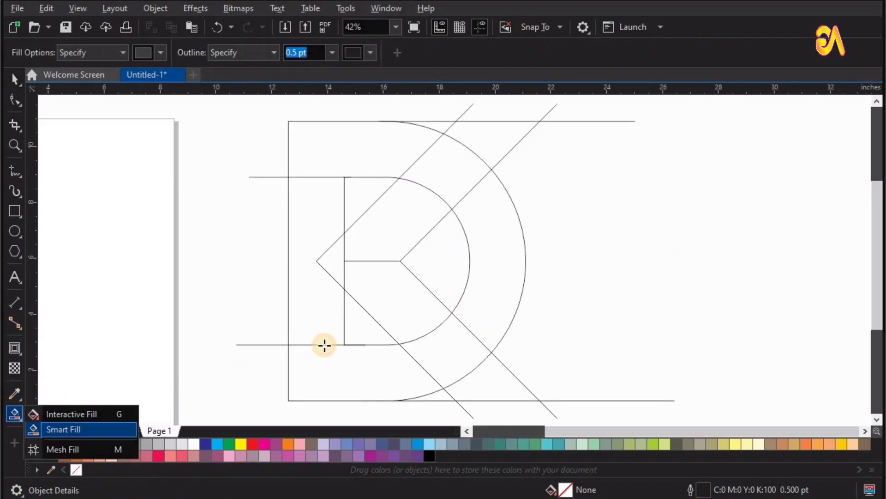
{"action": "left_click", "coordinate": [474, 147]}
{"action": "left_click", "coordinate": [501, 137]}
{"action": "left_click", "coordinate": [409, 208]}
{"action": "left_click", "coordinate": [362, 267]}
{"action": "left_click", "coordinate": [333, 261]}
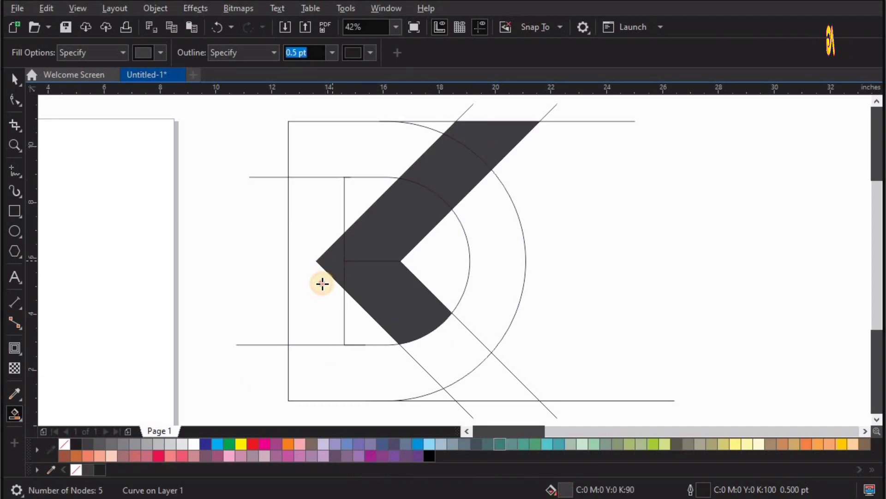
{"action": "left_click", "coordinate": [321, 283]}
{"action": "left_click", "coordinate": [461, 374]}
{"action": "left_click", "coordinate": [489, 390]}
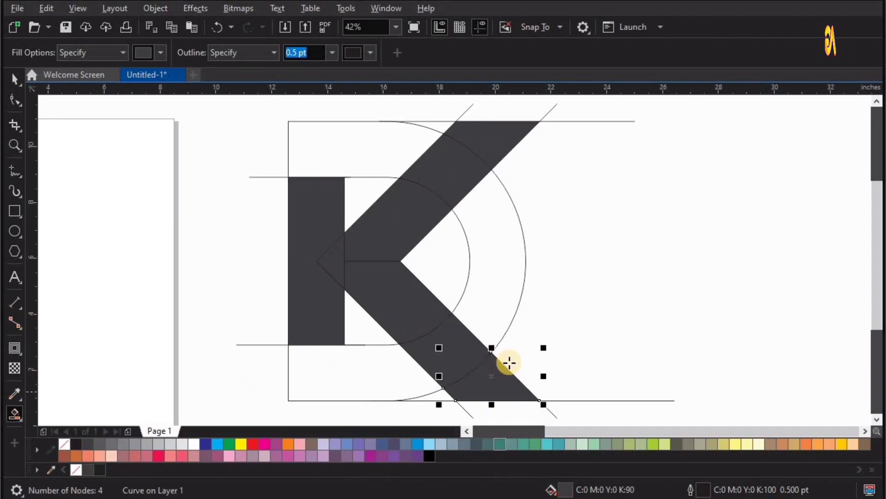
- Move all the filled K pieces off the guides to beyond the page's left side and weld them into one shape
{"action": "scroll", "coordinate": [457, 249], "scroll_direction": "down", "scroll_amount": 2}
{"action": "key", "text": "space"}
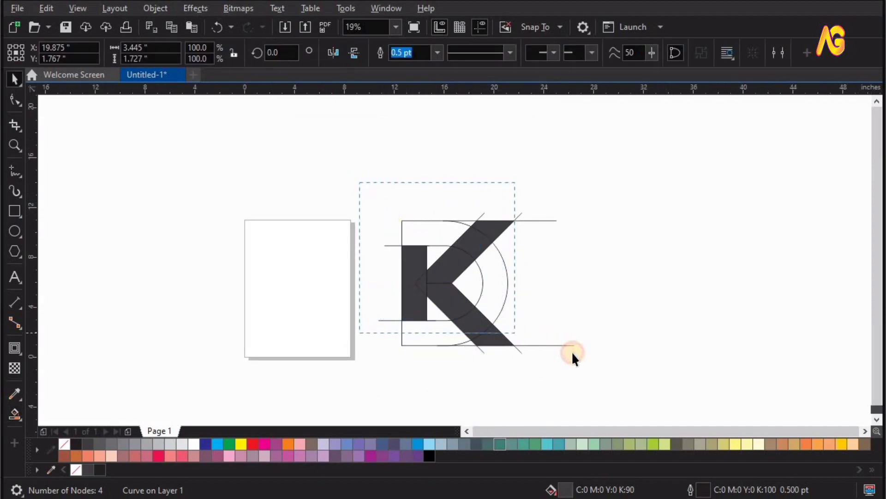
{"action": "key", "text": "ctrl+a"}
{"action": "left_click_drag", "start_coordinate": [404, 290], "coordinate": [121, 274]}
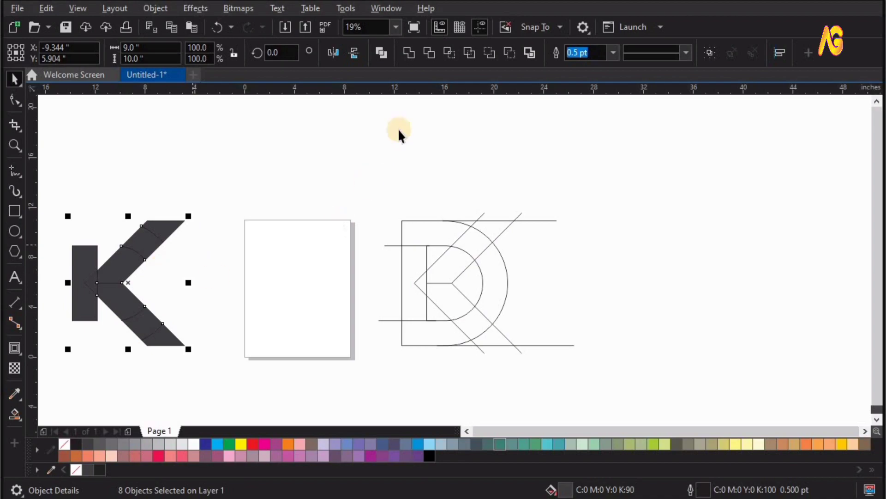
{"action": "left_click", "coordinate": [407, 55]}
{"action": "left_click", "coordinate": [279, 188]}
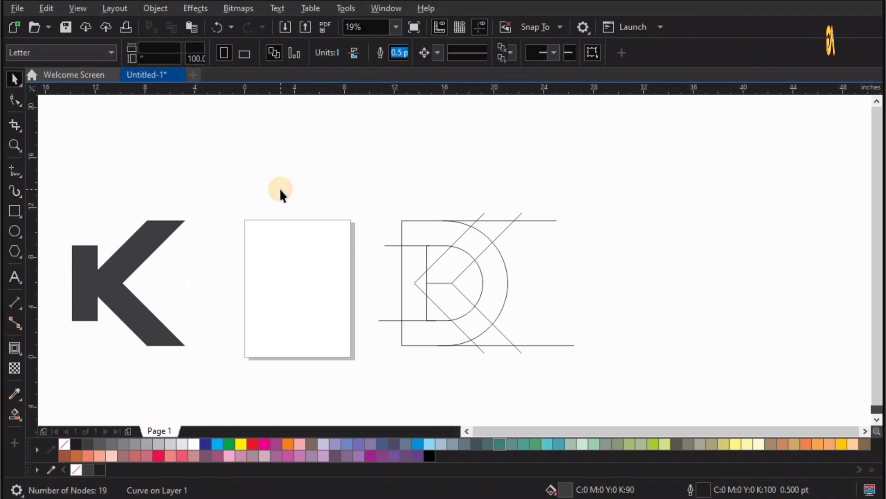
- Use Smart Fill to fill the D band in dark grey, leaving the gap crossed by the K's upper arm empty
{"action": "key", "text": "space"}
{"action": "left_click", "coordinate": [430, 234]}
{"action": "left_click", "coordinate": [493, 271]}
{"action": "left_click", "coordinate": [475, 323]}
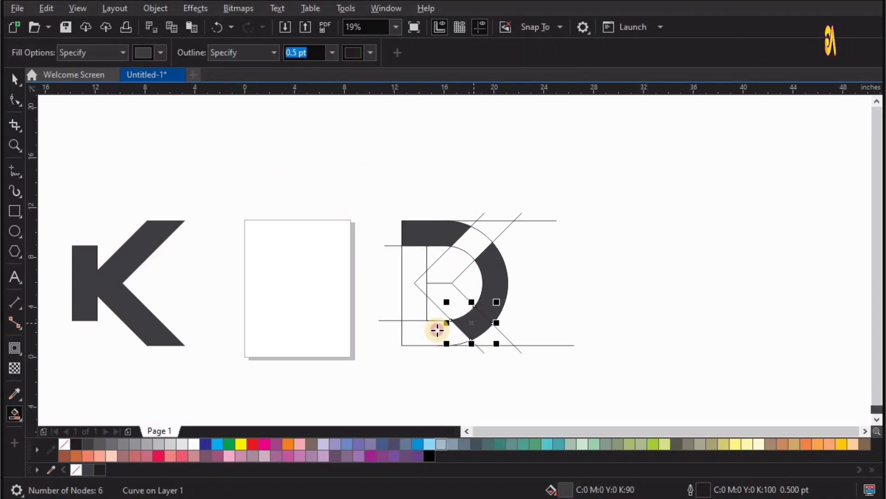
{"action": "left_click", "coordinate": [438, 328]}
- Move the four filled D pieces up and away from the guides and merge them into one curve
{"action": "key", "text": "space"}
{"action": "left_click_drag", "start_coordinate": [517, 345], "coordinate": [518, 346]}
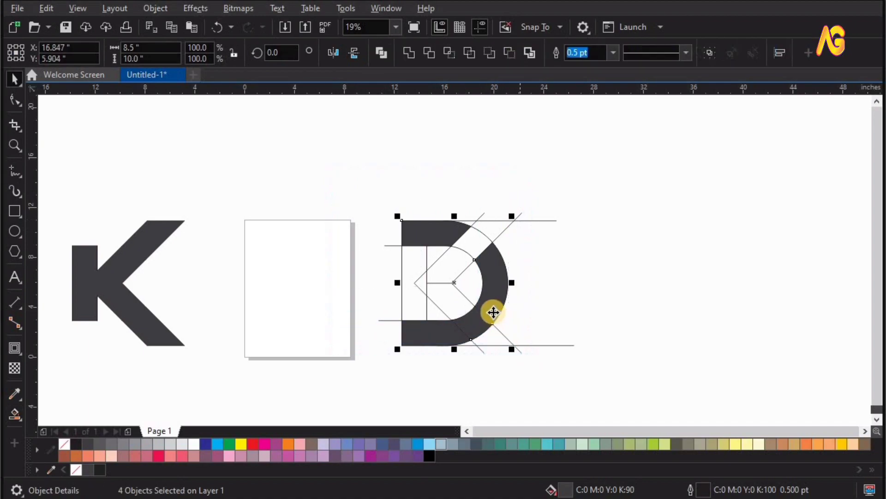
{"action": "left_click_drag", "start_coordinate": [283, 187], "coordinate": [311, 213]}
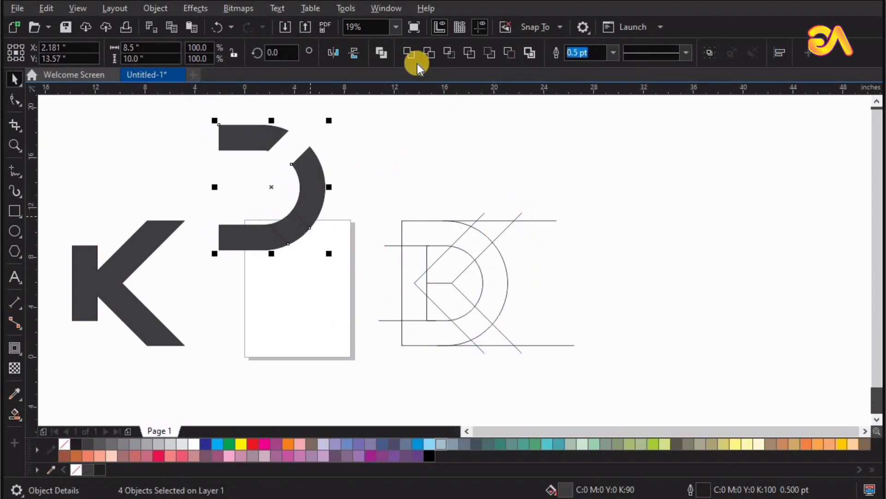
{"action": "key", "text": "ctrl+l"}
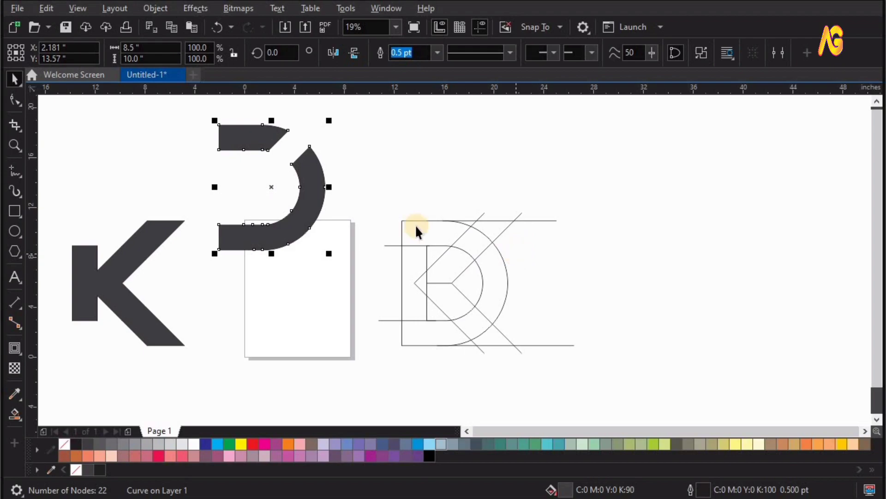
- Delete the grouped construction lines and move the filled D and K to the empty area right of the page
{"action": "left_click_drag", "start_coordinate": [359, 157], "coordinate": [644, 407]}
{"action": "key", "text": "Delete"}
{"action": "left_click_drag", "start_coordinate": [277, 227], "coordinate": [595, 234]}
{"action": "mouse_move", "coordinate": [117, 273]}
{"action": "left_mouse_down"}
{"action": "mouse_move", "coordinate": [406, 275]}
{"action": "mouse_move", "coordinate": [584, 215]}
{"action": "left_mouse_up"}
- Fit the K and D together so the stem lines up with the D's left edge and the upper arm fills the gap
{"action": "key", "text": "z"}
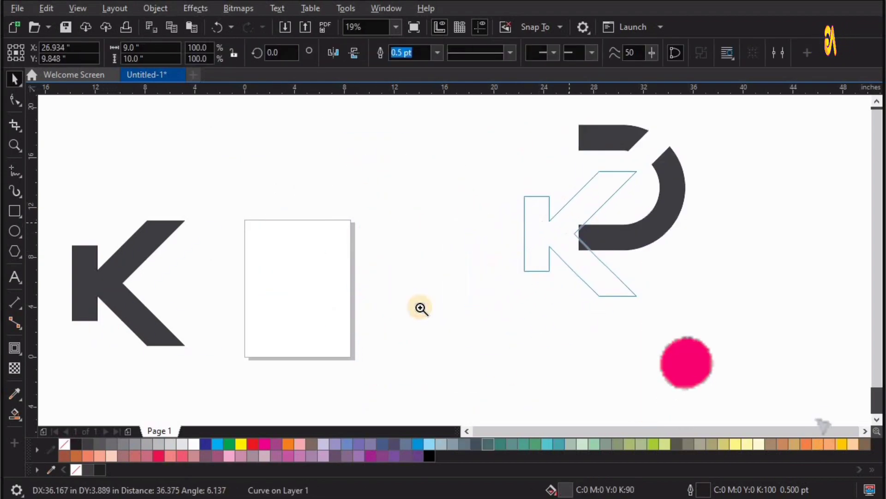
{"action": "left_click_drag", "start_coordinate": [377, 325], "coordinate": [643, 281]}
{"action": "key", "text": "space"}
{"action": "left_click_drag", "start_coordinate": [643, 331], "coordinate": [391, 205]}
{"action": "key", "text": "z"}
{"action": "left_click_drag", "start_coordinate": [303, 177], "coordinate": [529, 336]}
{"action": "key", "text": "space"}
{"action": "left_click_drag", "start_coordinate": [439, 165], "coordinate": [439, 241]}
{"action": "left_click", "coordinate": [439, 242], "text": "shift"}
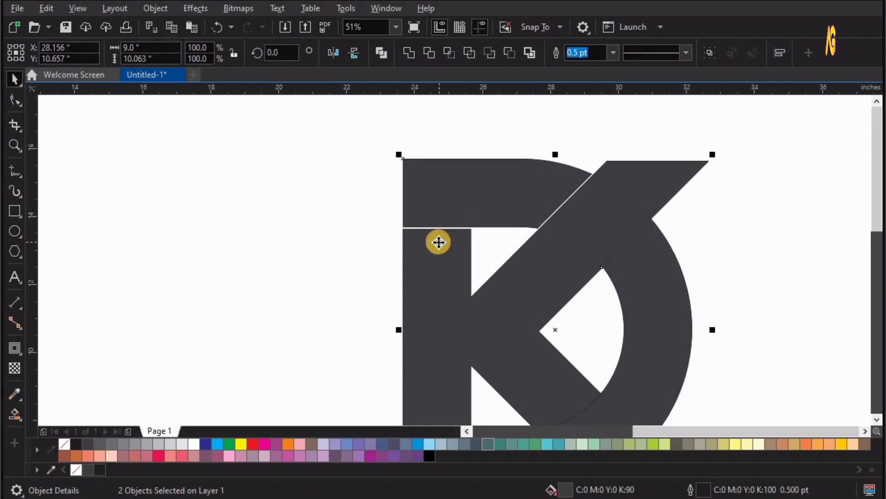
{"action": "left_click", "coordinate": [256, 131]}
{"action": "key", "text": "F4"}
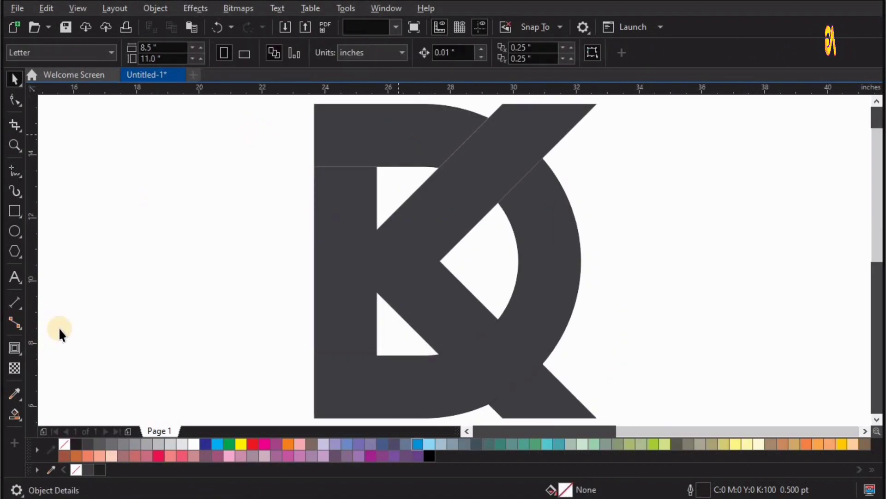
- Add a one-step outside contour of 0.3 inches to the D and break it apart as a separate shape
{"action": "left_click", "coordinate": [21, 356]}
{"action": "left_click", "coordinate": [67, 363]}
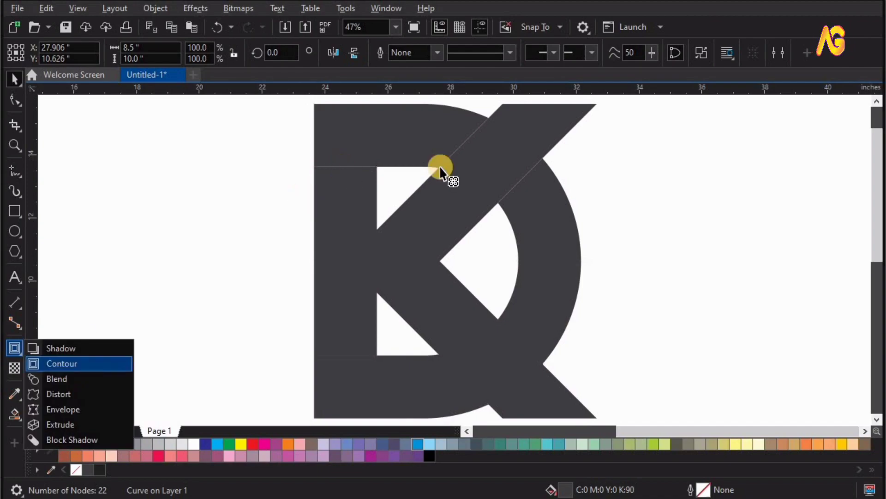
{"action": "left_click_drag", "start_coordinate": [443, 118], "coordinate": [469, 99]}
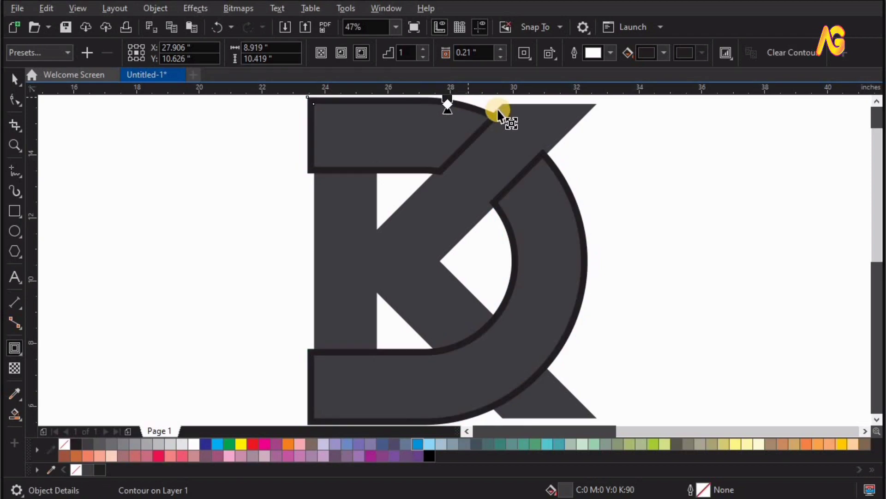
{"action": "right_click", "coordinate": [550, 162]}
{"action": "left_click", "coordinate": [585, 168]}
{"action": "left_click", "coordinate": [598, 167]}
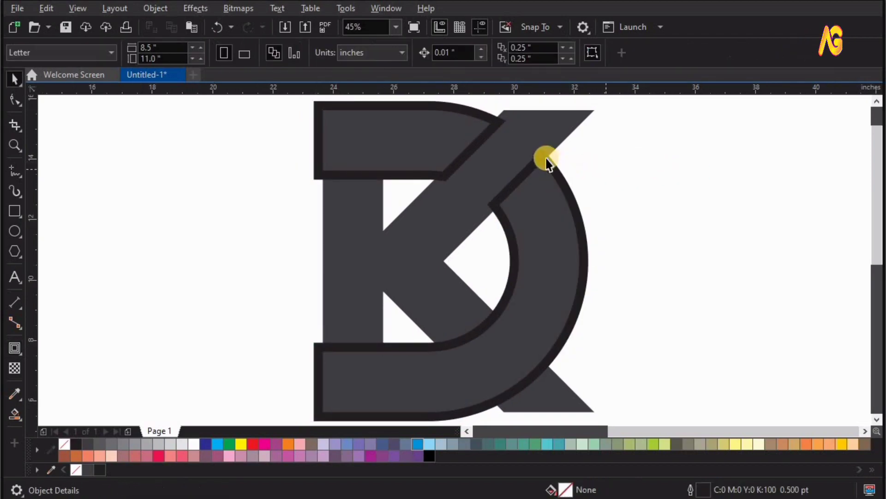
{"action": "left_click_drag", "start_coordinate": [547, 158], "coordinate": [635, 136]}
{"action": "key", "text": "ctrl+z"}
- Draw a rectangle about 8.5 by 6.9 inches over the upper-right half of the D, covering the K's upper arm
{"action": "scroll", "coordinate": [634, 138], "scroll_direction": "down", "scroll_amount": 1}
{"action": "key", "text": "z"}
{"action": "left_click_drag", "start_coordinate": [383, 256], "coordinate": [765, 66]}
{"action": "left_click", "coordinate": [14, 230]}
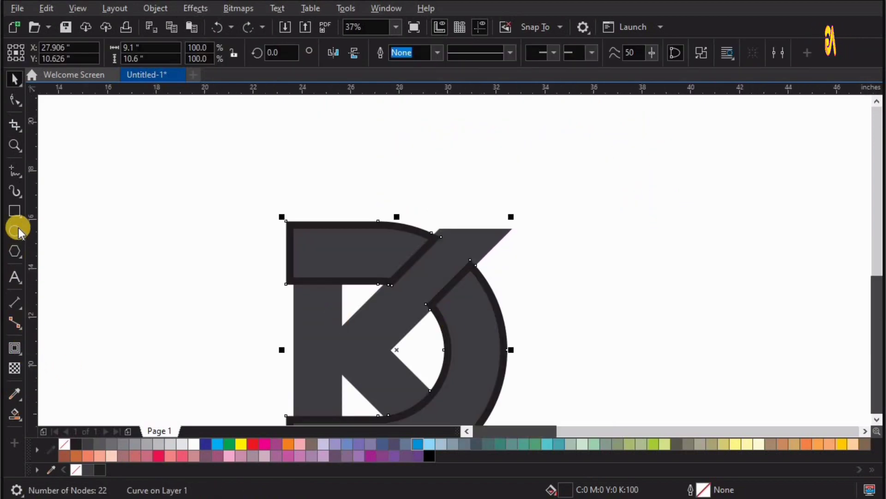
{"action": "key", "text": "F6"}
{"action": "left_click_drag", "start_coordinate": [352, 181], "coordinate": [560, 350]}
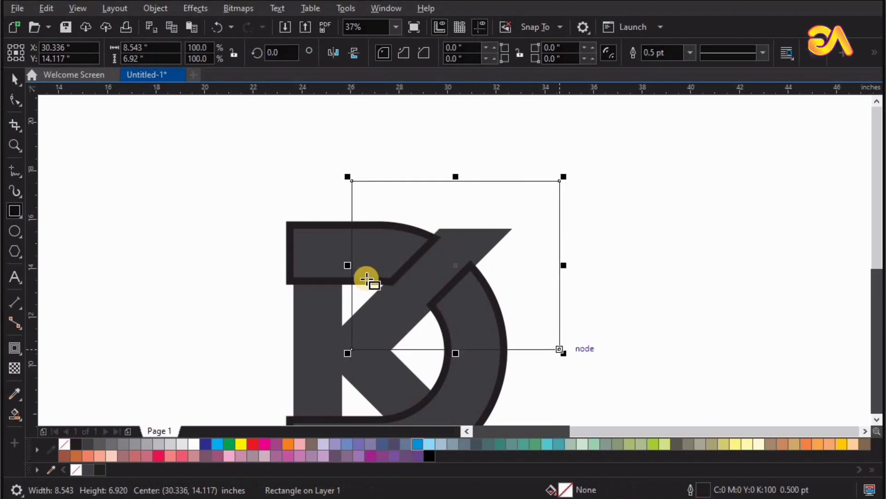
- Cut the rectangle's area out of the D contour with Back minus front
{"action": "key", "text": "space"}
{"action": "left_click", "coordinate": [313, 223], "text": "shift"}
{"action": "left_click_drag", "start_coordinate": [311, 221], "coordinate": [280, 167]}
{"action": "key", "text": "ctrl+z"}
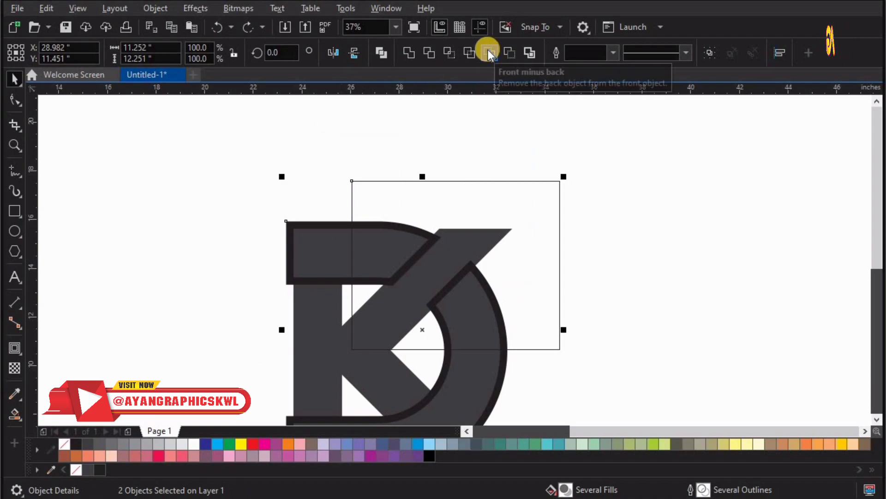
{"action": "left_click", "coordinate": [514, 51]}
{"action": "left_click", "coordinate": [643, 232]}
{"action": "key", "text": "F4"}
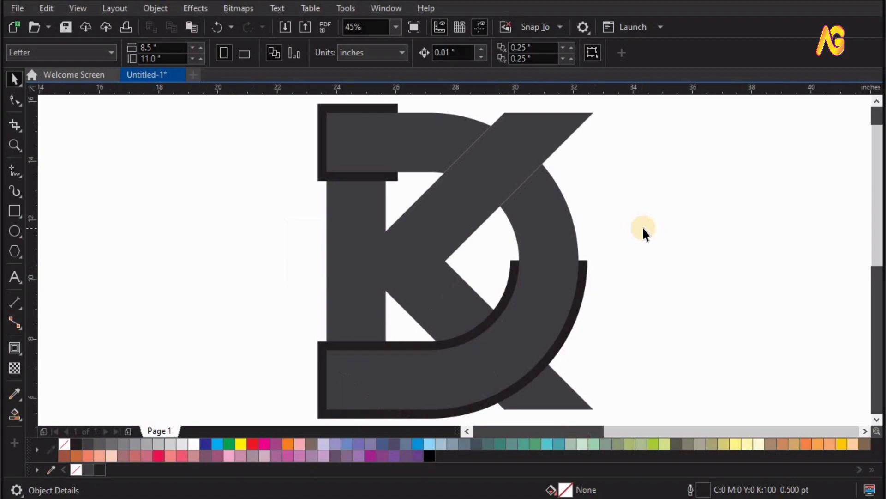
- Subtract the remaining D contour from the K with Back minus front, cutting gaps where the D crosses it
{"action": "left_click", "coordinate": [585, 270]}
{"action": "left_click", "coordinate": [562, 135], "text": "shift"}
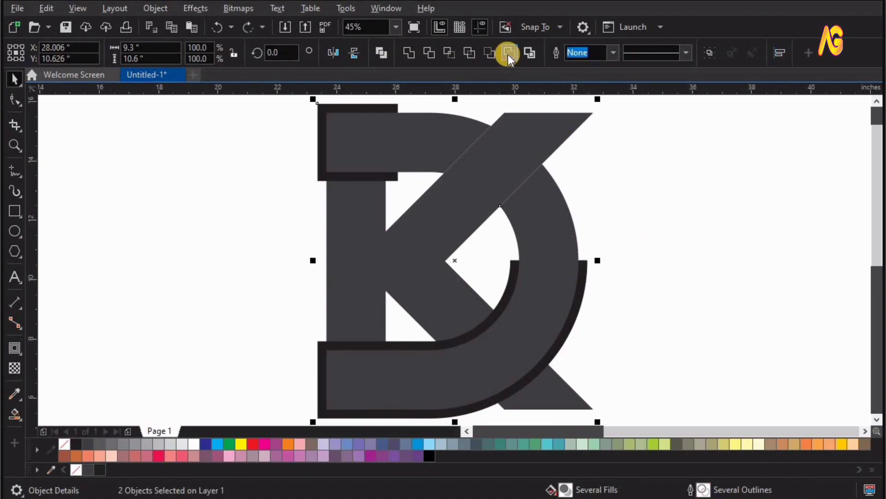
{"action": "left_click", "coordinate": [508, 55]}
{"action": "left_click", "coordinate": [739, 221]}
{"action": "scroll", "coordinate": [535, 350], "scroll_direction": "up", "scroll_amount": 1}
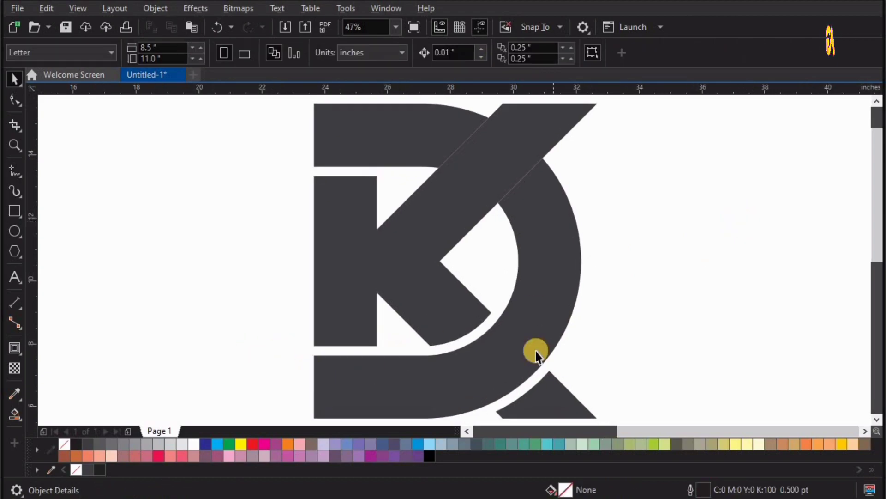
- Draw a diagonal line about 2.5 inches wide and high across the K's upper arm, and Smart Fill the arm section above it
{"action": "left_click", "coordinate": [14, 171]}
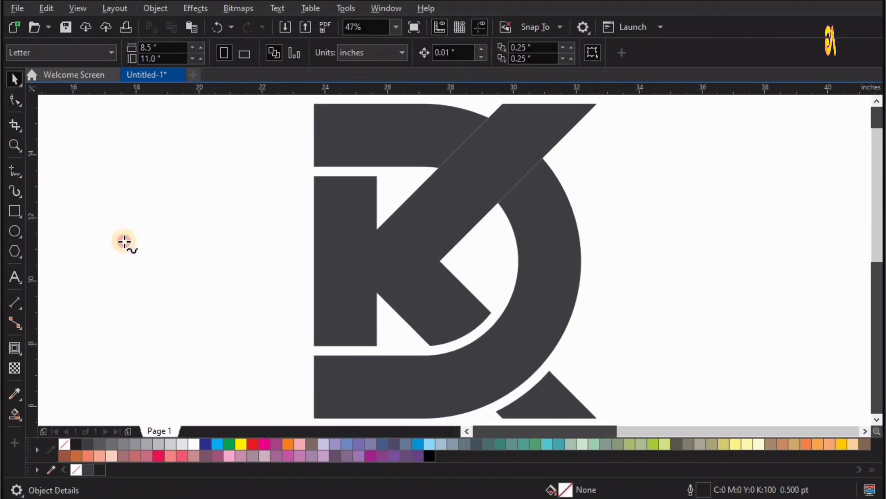
{"action": "left_click", "coordinate": [397, 182]}
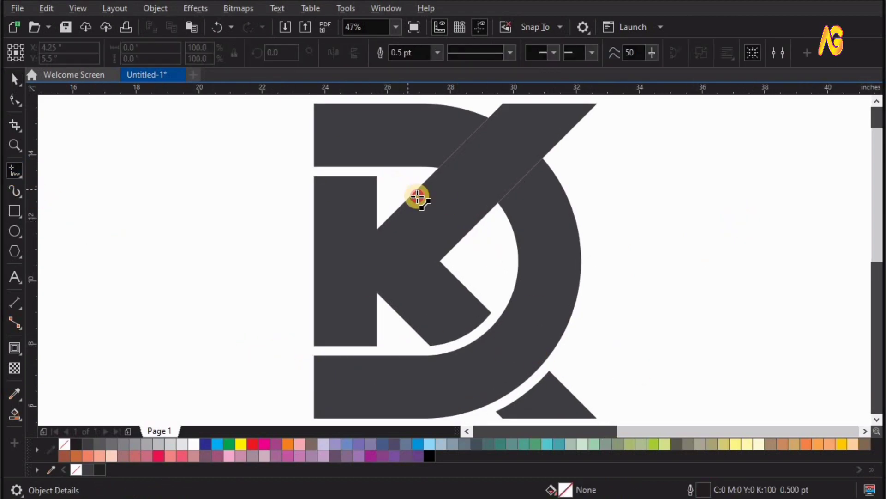
{"action": "left_click", "coordinate": [475, 260]}
{"action": "left_click", "coordinate": [14, 413]}
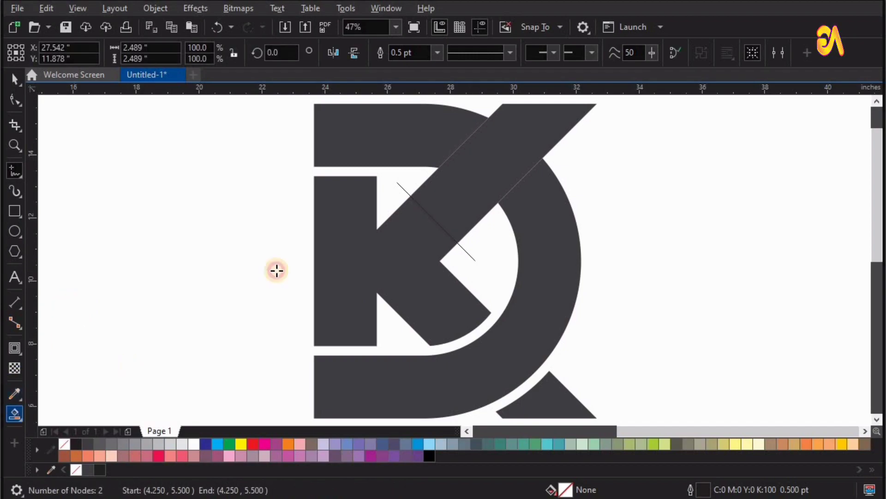
{"action": "left_click", "coordinate": [457, 188]}
{"action": "key", "text": "space"}
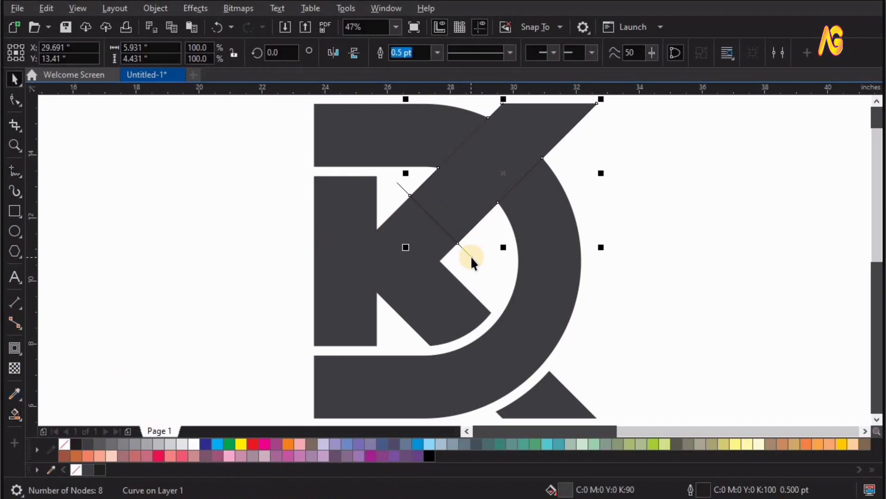
- Add a one-step outside contour of 0.3 inches to the filled arm section and break the contour apart
{"action": "left_click", "coordinate": [13, 348]}
{"action": "key", "text": "space"}
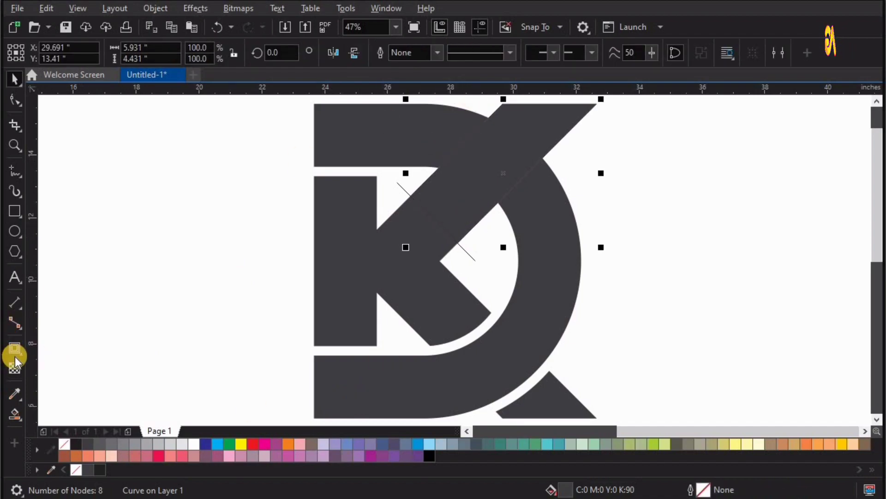
{"action": "left_click", "coordinate": [364, 55]}
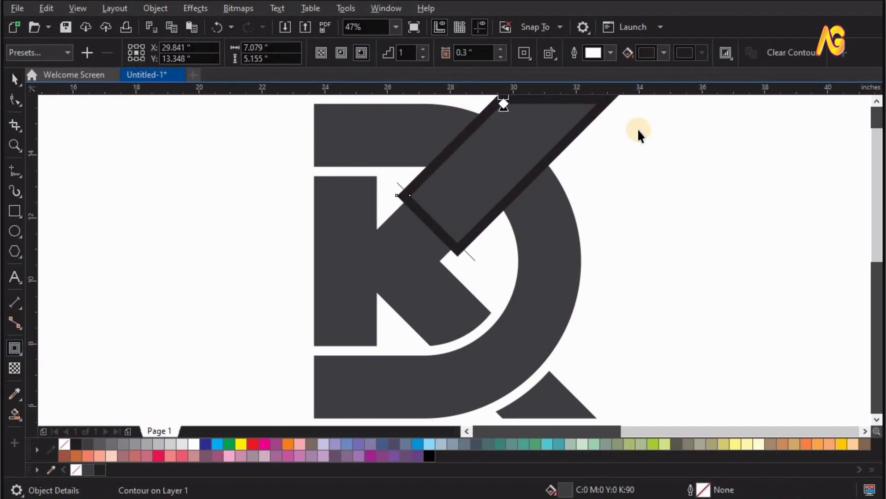
{"action": "key", "text": "space"}
{"action": "right_click", "coordinate": [600, 105]}
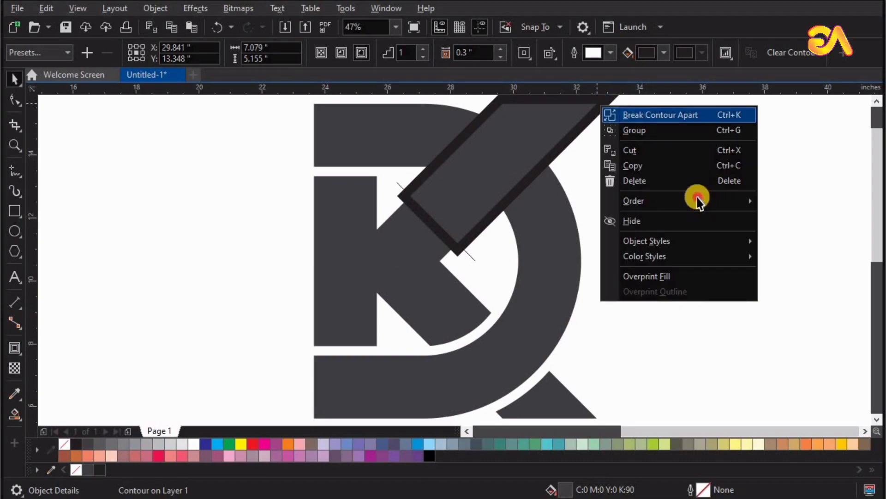
{"action": "left_click", "coordinate": [592, 125]}
- Subtract the arm's contour from the D with Back minus front, leaving gaps on both sides of the arm
{"action": "left_click_drag", "start_coordinate": [502, 207], "coordinate": [555, 209]}
{"action": "key", "text": "ctrl+z"}
{"action": "left_click", "coordinate": [561, 221], "text": "shift"}
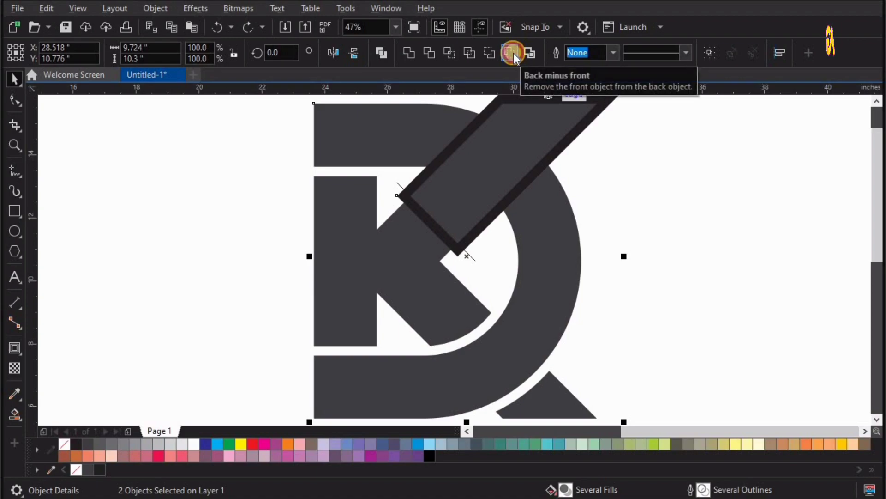
{"action": "left_click", "coordinate": [513, 54]}
{"action": "left_click", "coordinate": [631, 130]}
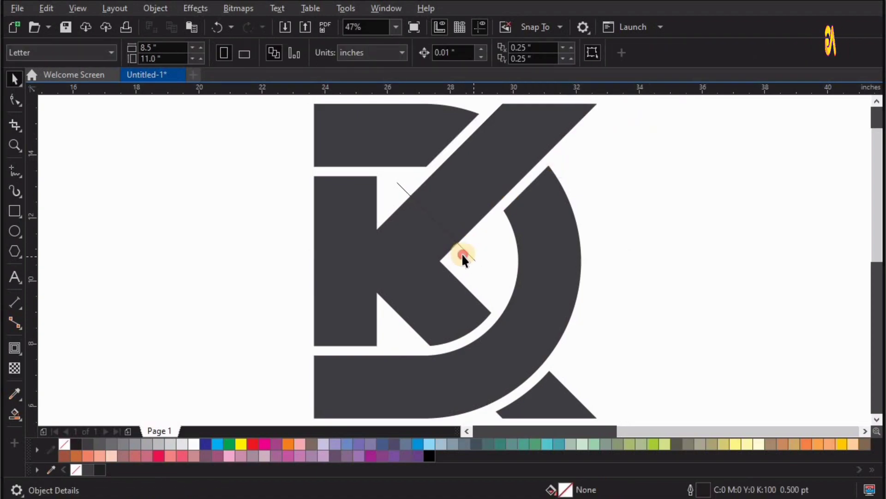
- Delete the helper diagonal line and the extra filled copy of the K's upper arm
{"action": "left_click_drag", "start_coordinate": [467, 254], "coordinate": [229, 227]}
{"action": "key", "text": "Delete"}
{"action": "left_click_drag", "start_coordinate": [480, 169], "coordinate": [681, 171]}
{"action": "key", "text": "Delete"}
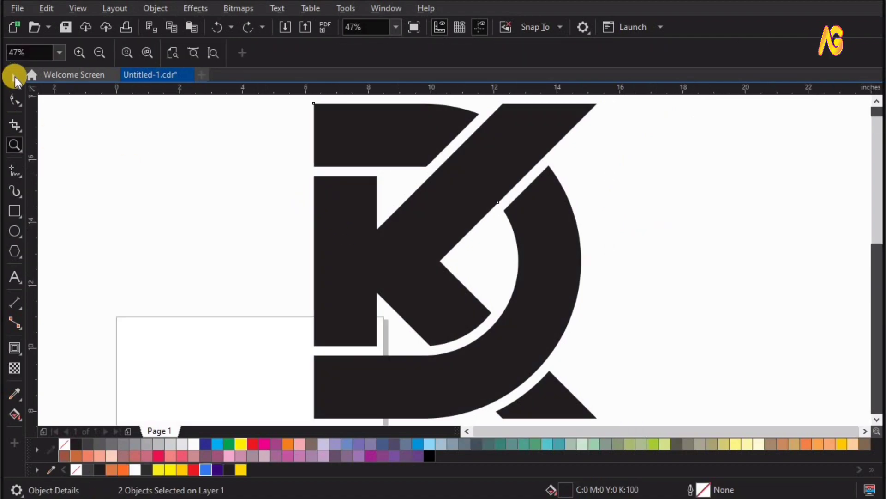
- Move the KD monogram about 14 inches to the right, clear of the page, and fill it as one welded curve with yellow
{"action": "left_click", "coordinate": [14, 79]}
{"action": "scroll", "coordinate": [283, 223], "scroll_direction": "down", "scroll_amount": 2}
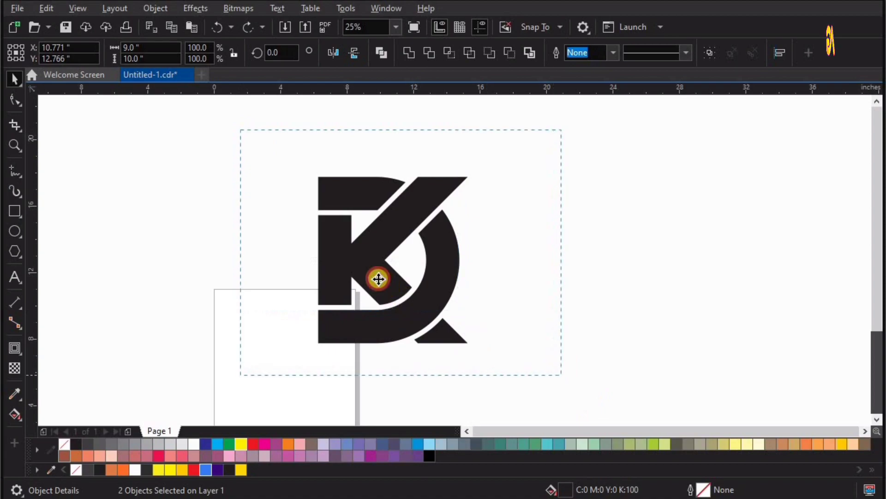
{"action": "left_click_drag", "start_coordinate": [378, 278], "coordinate": [605, 305]}
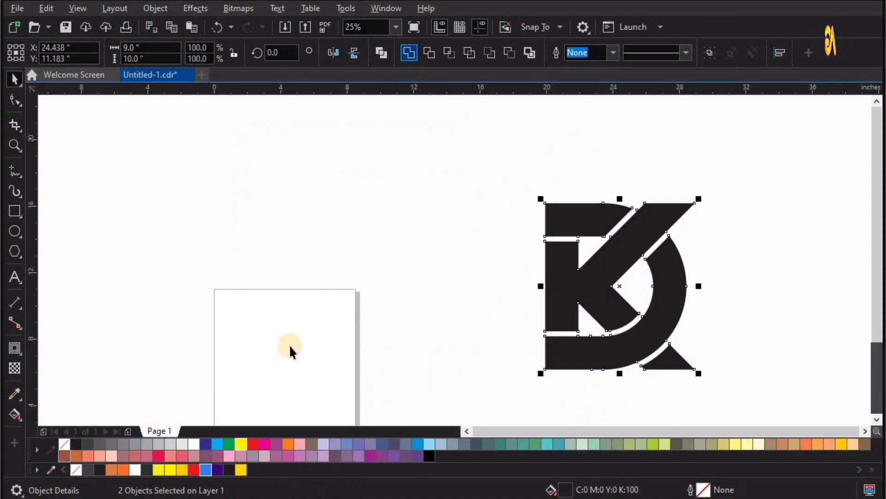
{"action": "left_click", "coordinate": [241, 444]}
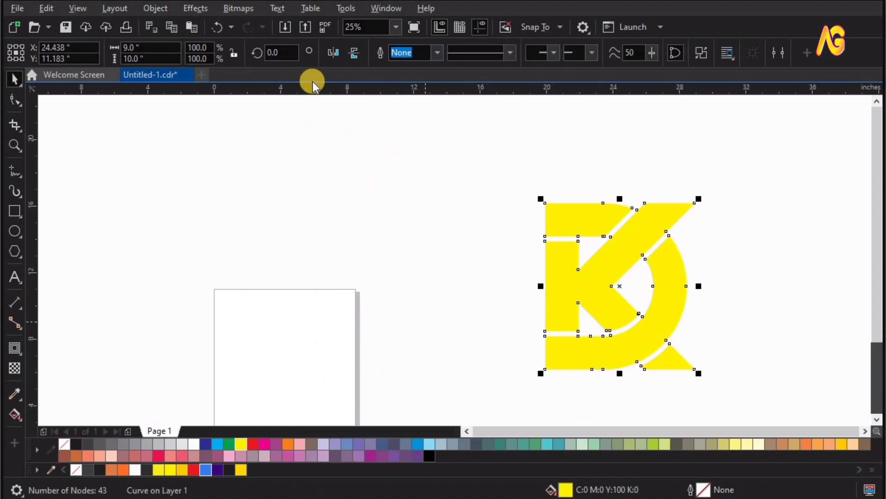
- Apply a Bump Map effect to the yellow monogram with the cracked-ground texture and Stretch To Fit scaling
{"action": "left_click", "coordinate": [193, 9]}
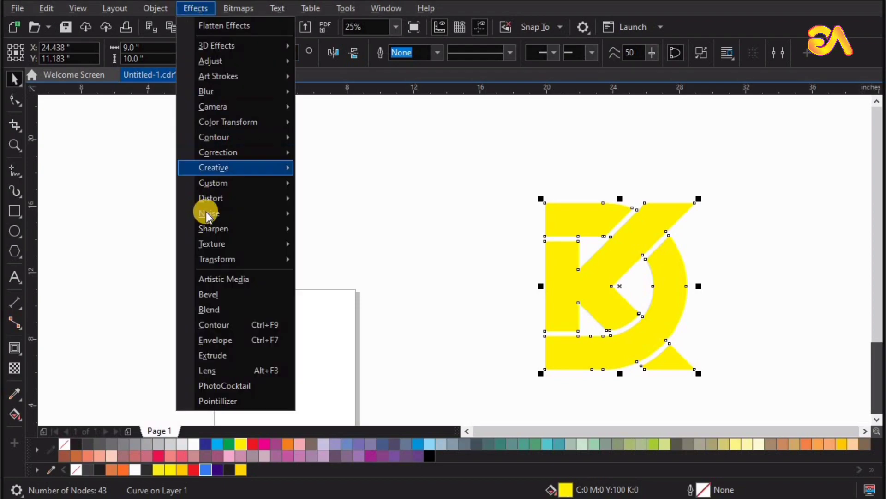
{"action": "mouse_move", "coordinate": [211, 214]}
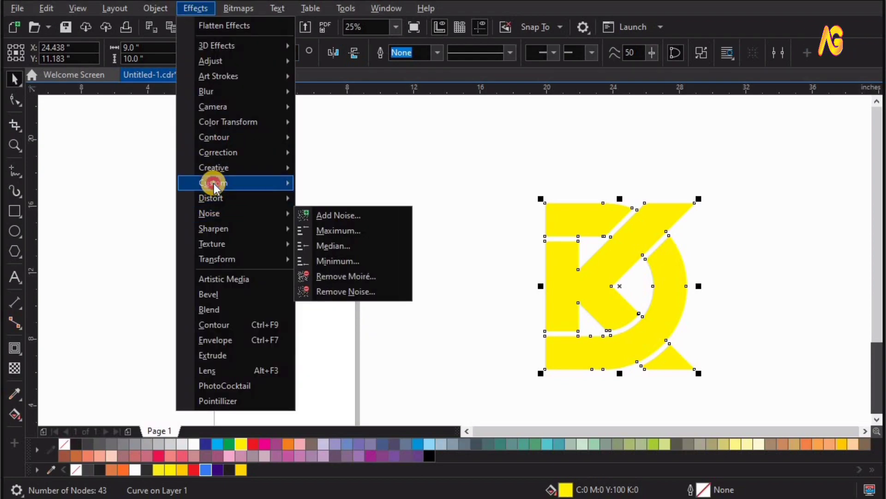
{"action": "mouse_move", "coordinate": [215, 184]}
{"action": "left_click", "coordinate": [328, 184]}
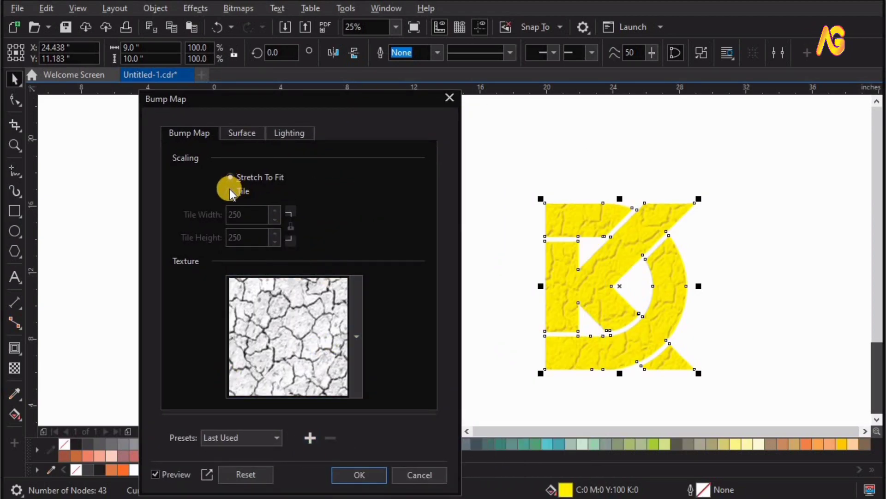
{"action": "left_click", "coordinate": [356, 355]}
{"action": "scroll", "coordinate": [354, 475], "scroll_direction": "up", "scroll_amount": 3}
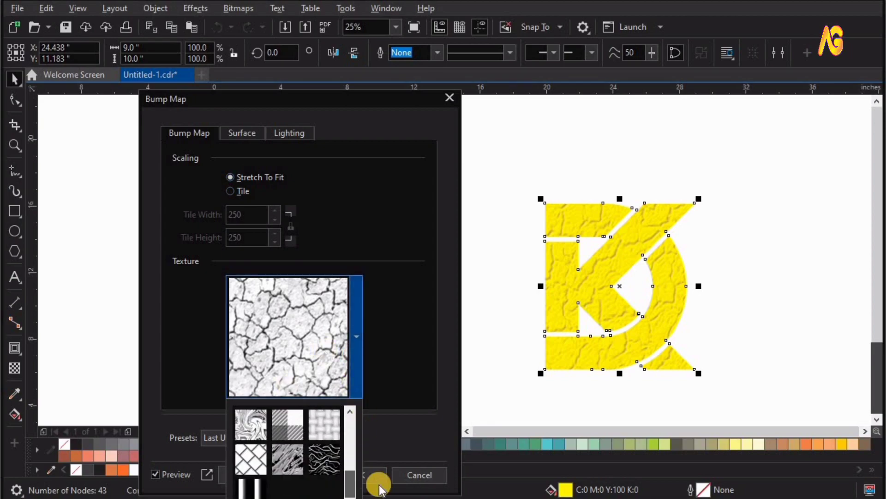
{"action": "left_click", "coordinate": [373, 475]}
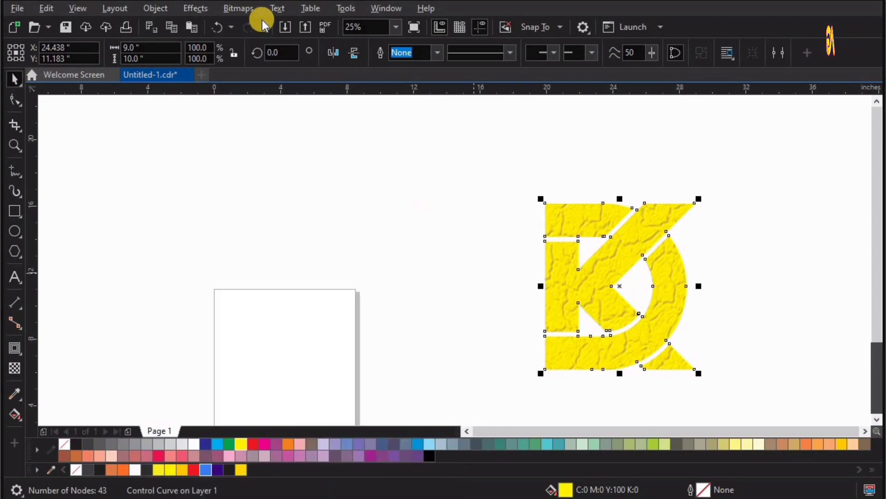
- Convert the textured monogram to a 250 dpi CMYK bitmap with anti-aliasing and a transparent background
{"action": "left_click", "coordinate": [238, 8]}
{"action": "left_click", "coordinate": [267, 26]}
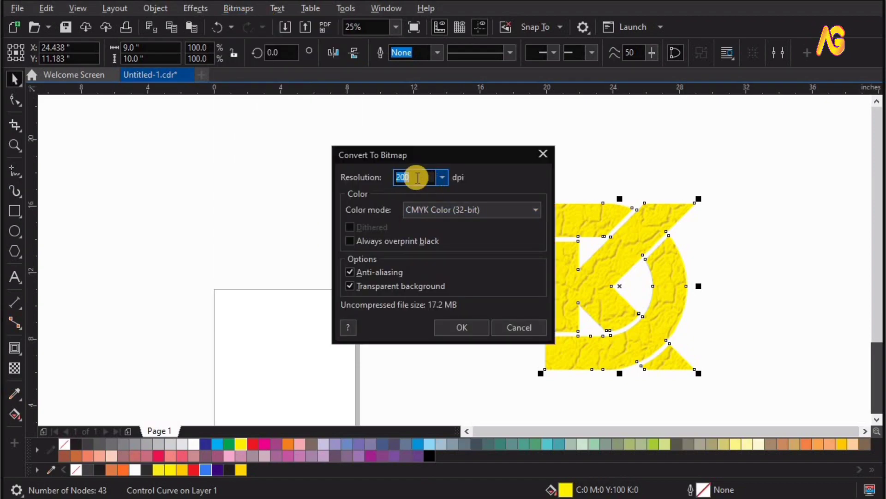
{"action": "type", "text": "25"}
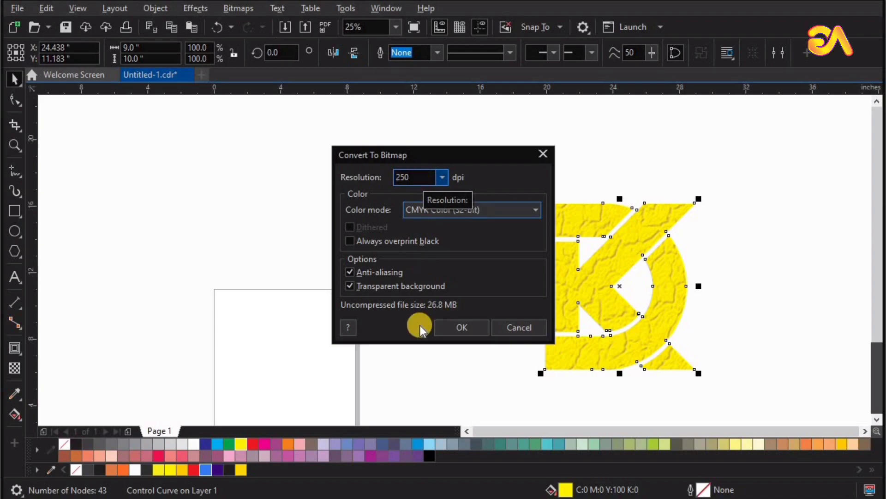
{"action": "left_click", "coordinate": [452, 323]}
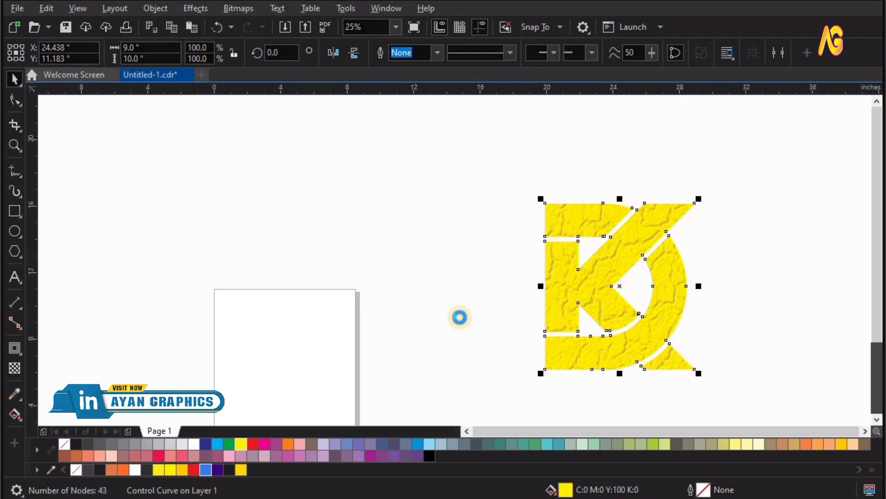
- Start a Plastic texture effect on the bitmap with Highlight 53, Depth 100, Smoothness 100 and a 300° light direction
{"action": "left_click", "coordinate": [195, 8]}
{"action": "mouse_move", "coordinate": [203, 247]}
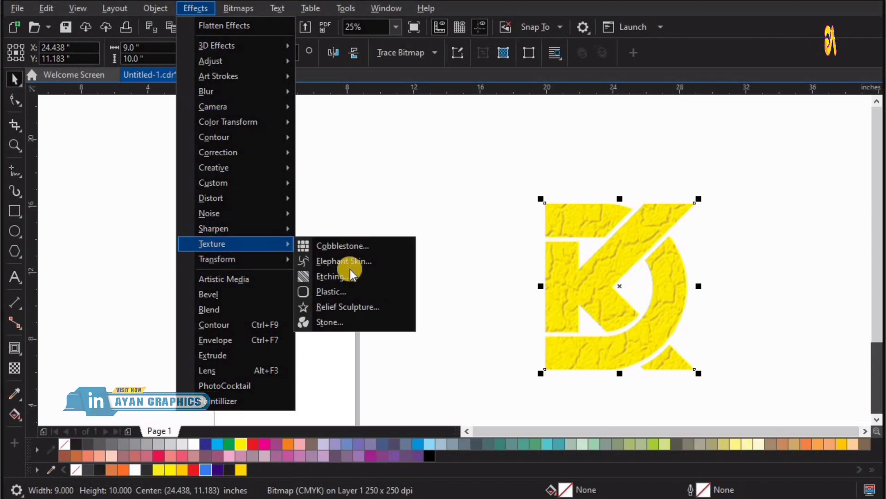
{"action": "left_click", "coordinate": [323, 291]}
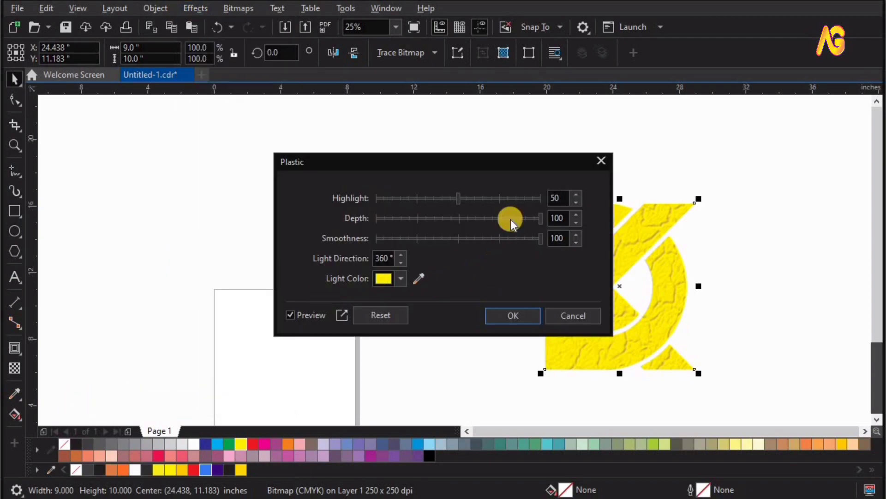
{"action": "left_click_drag", "start_coordinate": [386, 112], "coordinate": [386, 111]}
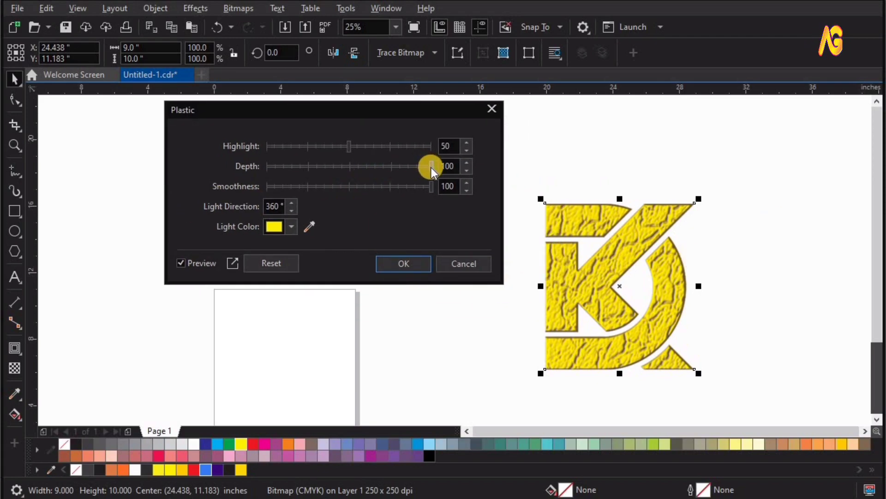
{"action": "left_click_drag", "start_coordinate": [430, 167], "coordinate": [356, 167]}
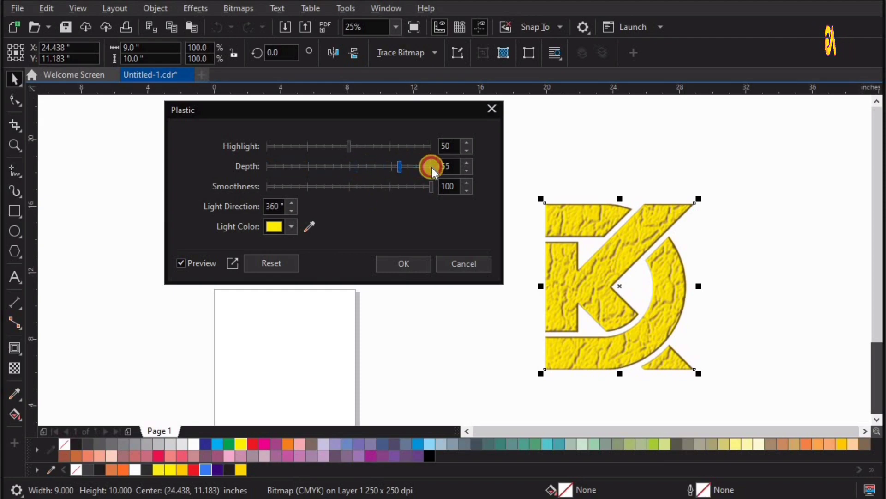
{"action": "left_click_drag", "start_coordinate": [445, 180], "coordinate": [444, 179]}
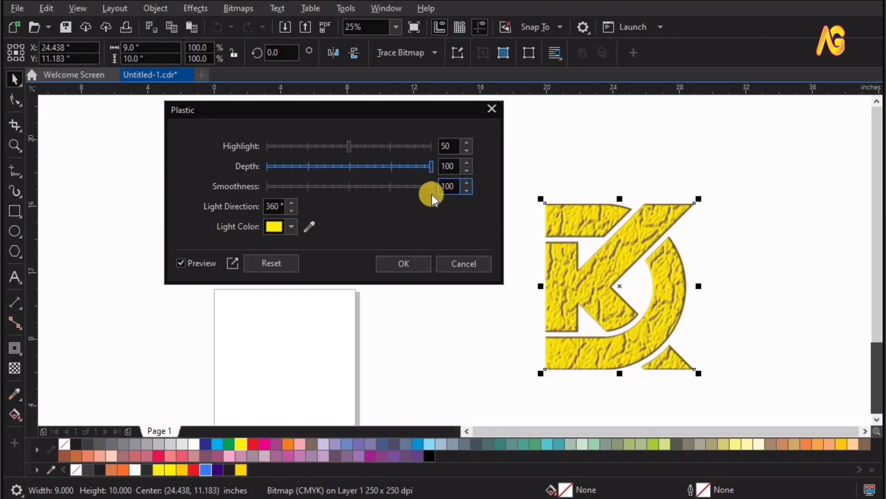
{"action": "left_click", "coordinate": [296, 185]}
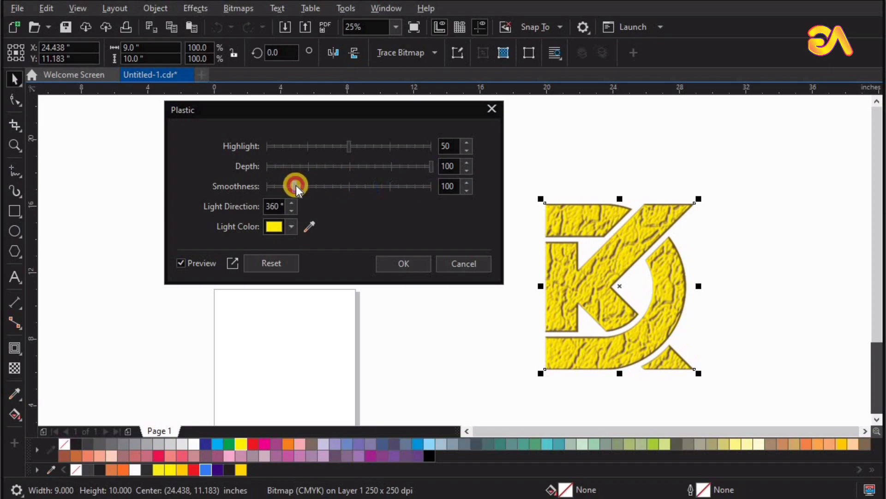
{"action": "left_click_drag", "start_coordinate": [367, 189], "coordinate": [365, 185]}
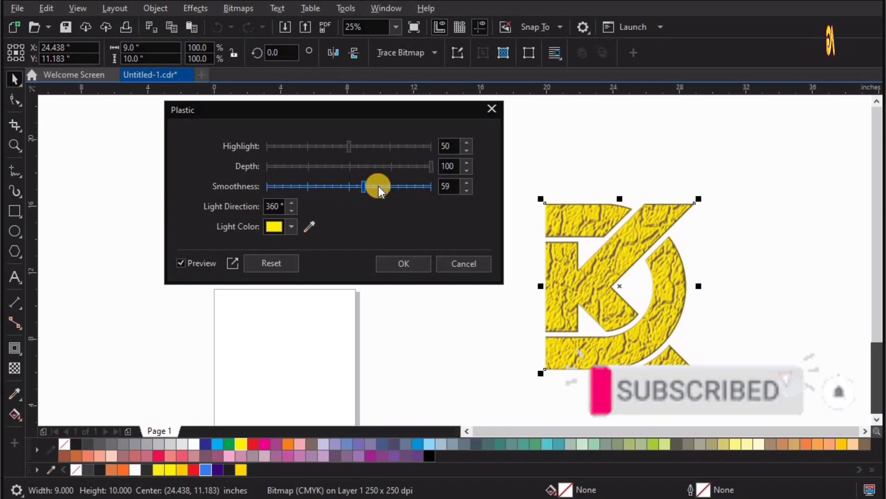
- Try magenta and pale yellow from the colour palette as the Plastic effect's light colour
{"action": "left_click", "coordinate": [309, 225]}
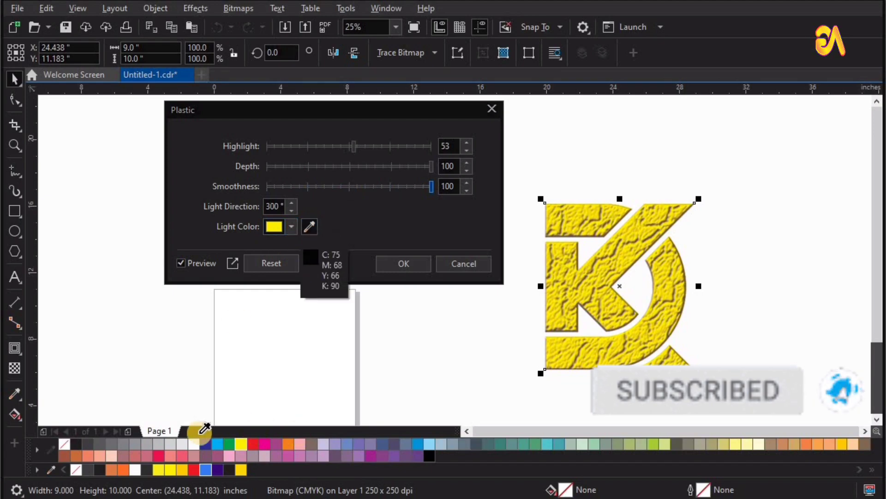
{"action": "left_click", "coordinate": [264, 442]}
{"action": "left_click", "coordinate": [309, 225]}
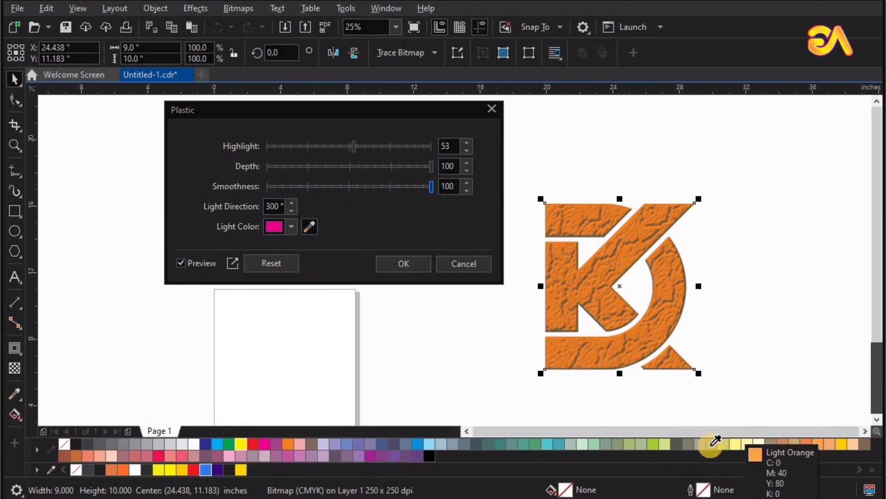
{"action": "left_click", "coordinate": [735, 444]}
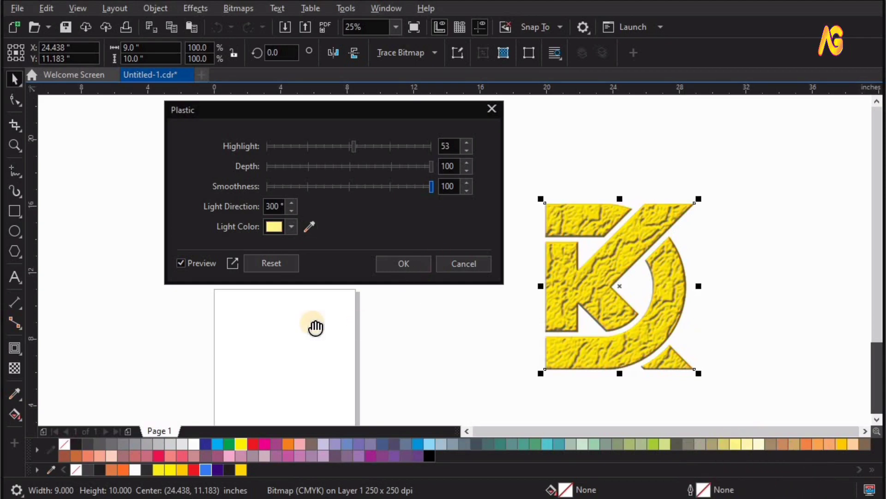
- Set the Plastic effect's light colour to the palette's bright yellow, apply the effect and deselect the monogram
{"action": "left_click", "coordinate": [308, 225]}
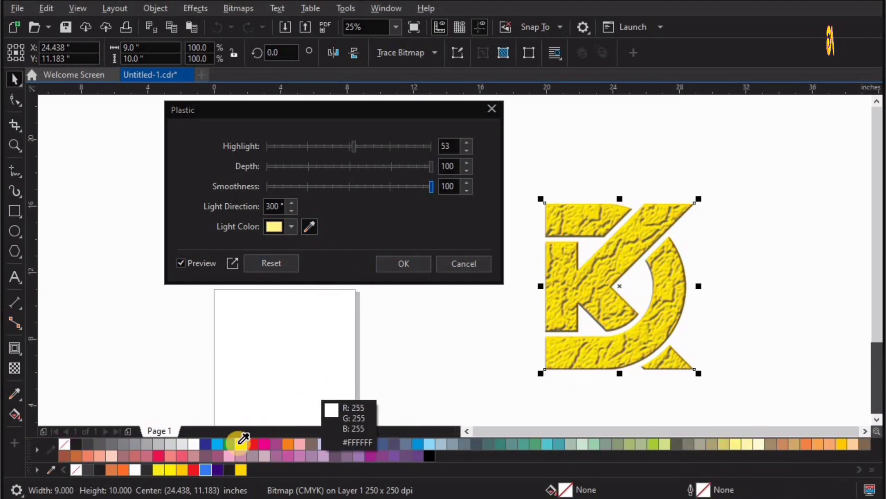
{"action": "left_click", "coordinate": [239, 443]}
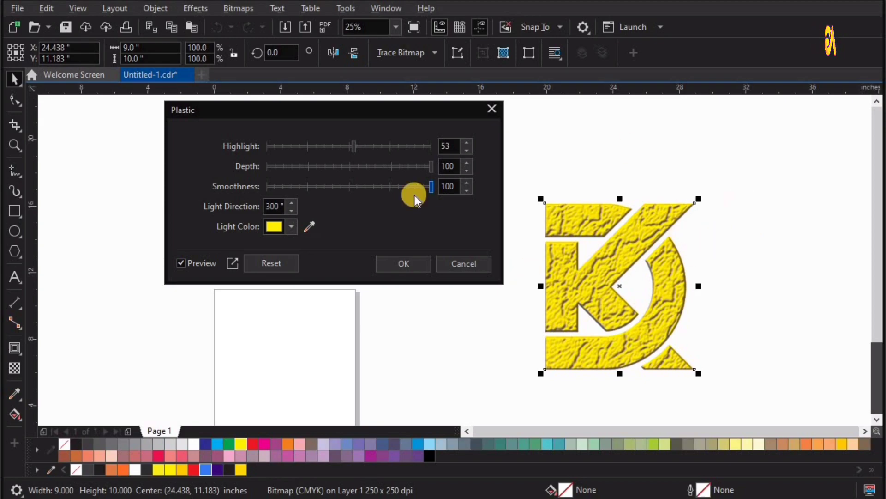
{"action": "left_click", "coordinate": [405, 265]}
{"action": "left_click", "coordinate": [679, 188]}
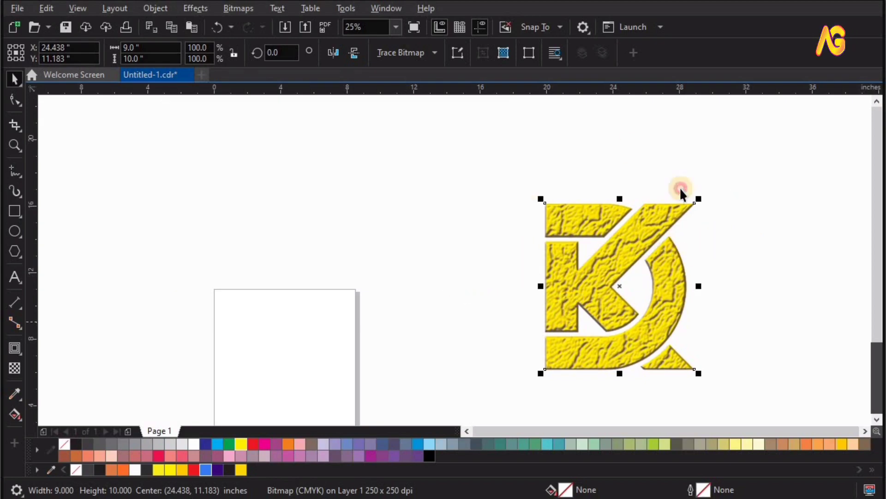
{"action": "left_click", "coordinate": [631, 245]}
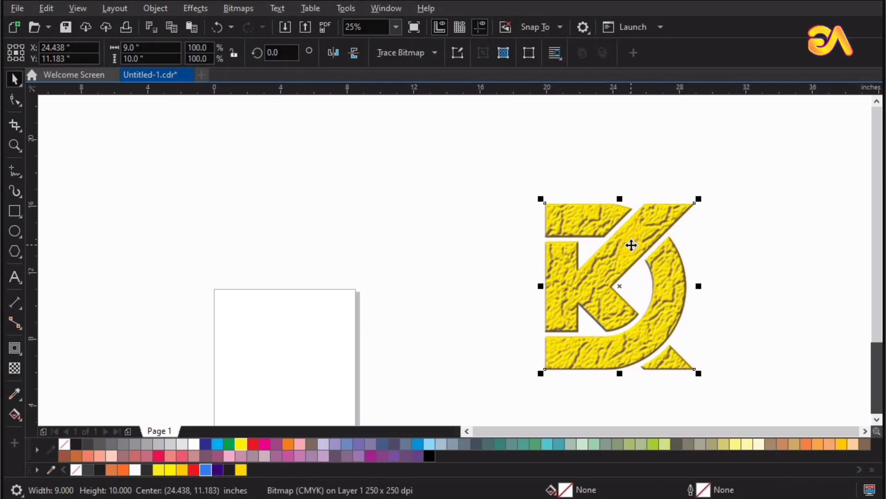
{"action": "scroll", "coordinate": [746, 194], "scroll_direction": "up", "scroll_amount": 2}
{"action": "left_click", "coordinate": [746, 190]}
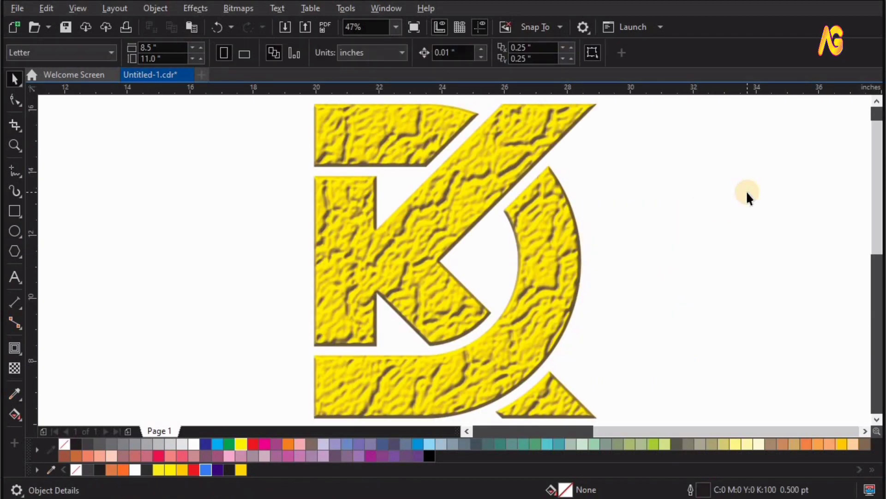